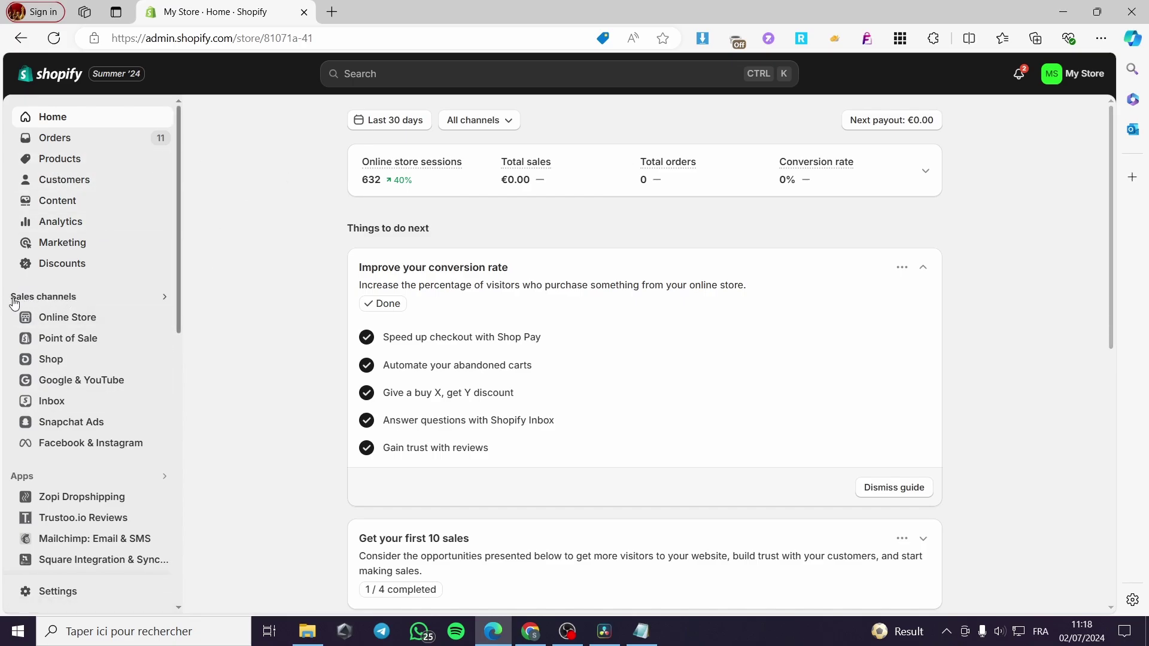
Step: Open Online Store from the admin sidebar to reach the Themes page
click(45, 314)
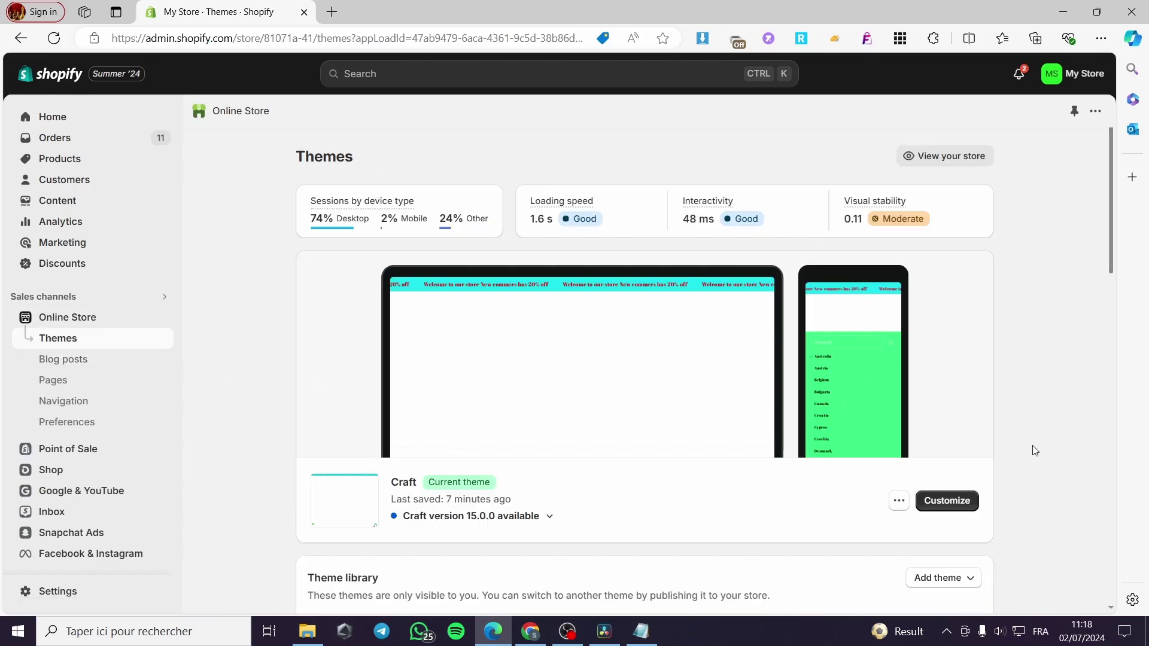
Step: Launch the theme editor for the current Craft theme
scroll(618, 345, down, 2)
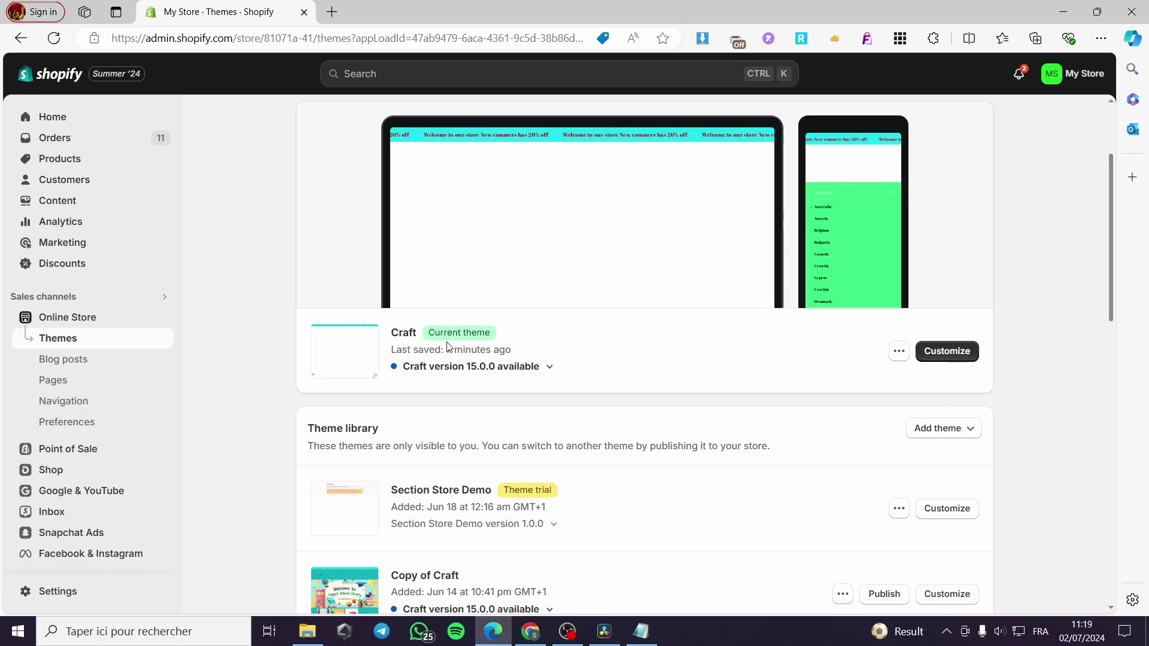
click(948, 359)
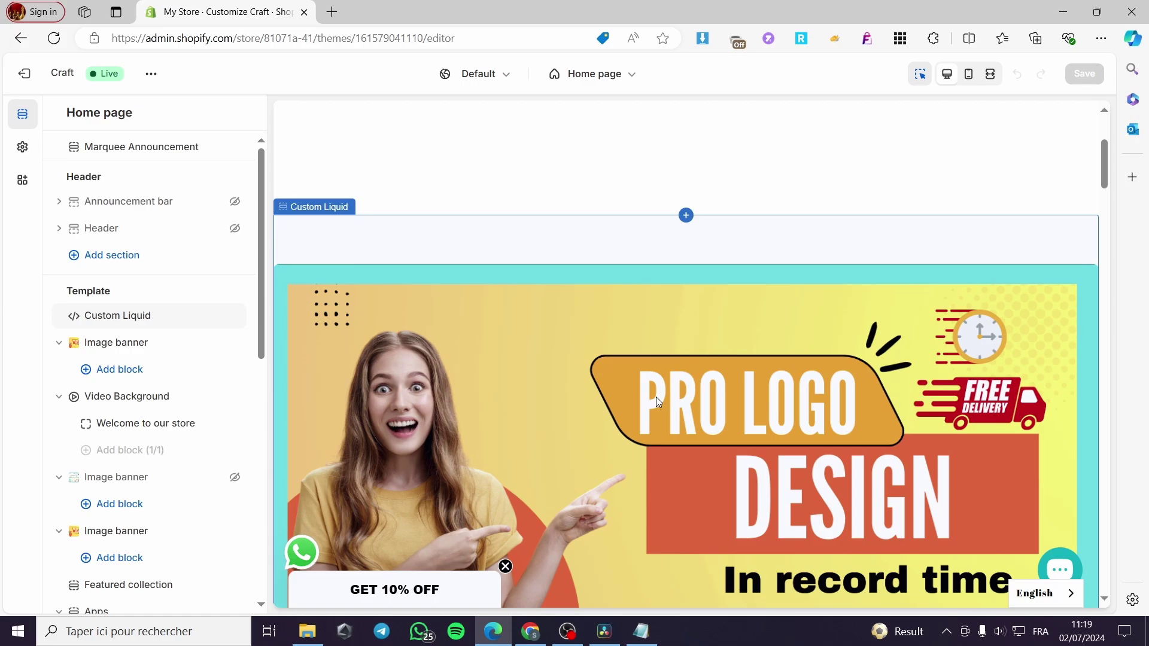
Step: Delete the first Custom Liquid section from the Home page and open the section picker
scroll(656, 397, down, 5)
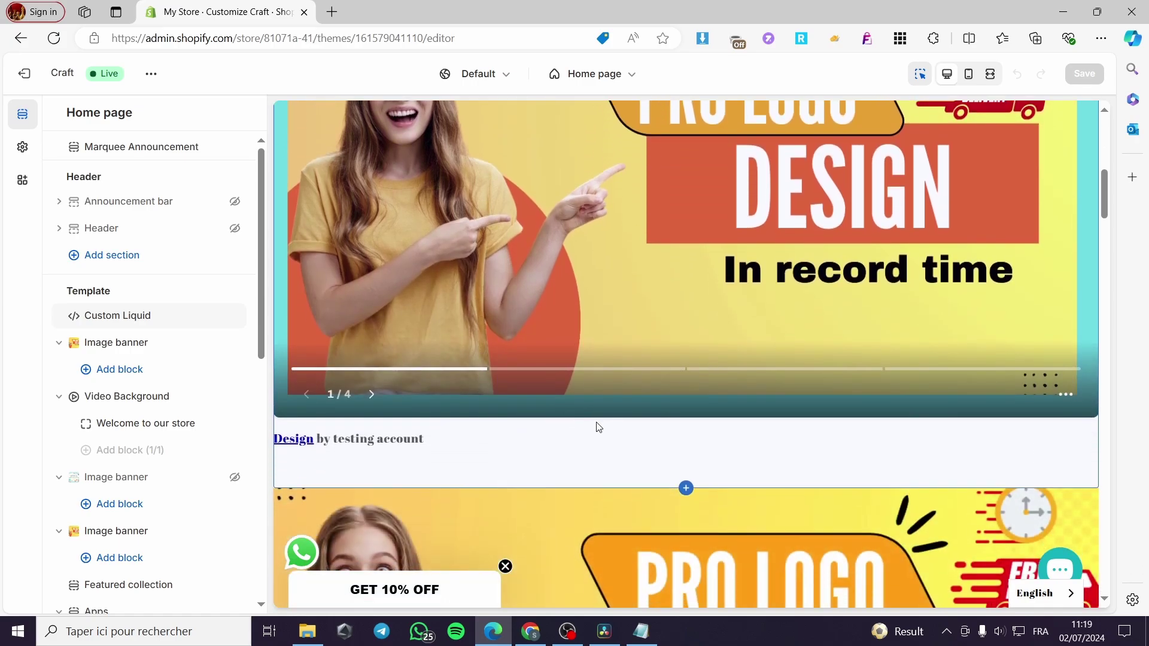
scroll(659, 419, down, 2)
scroll(730, 409, up, 5)
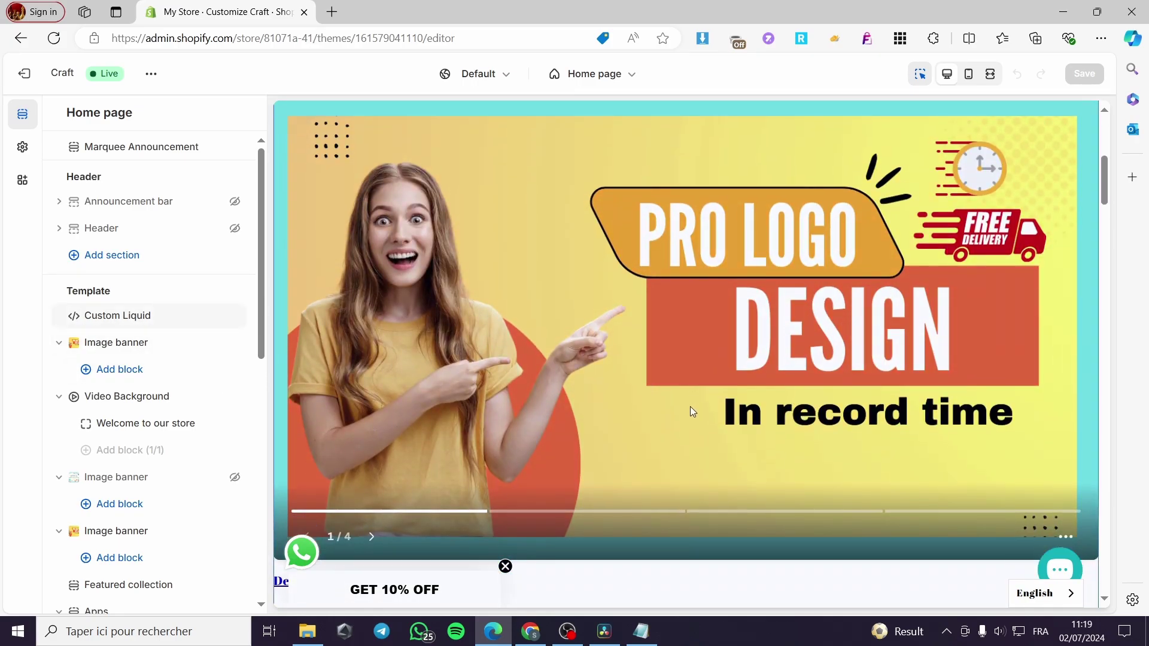
scroll(690, 407, down, 4)
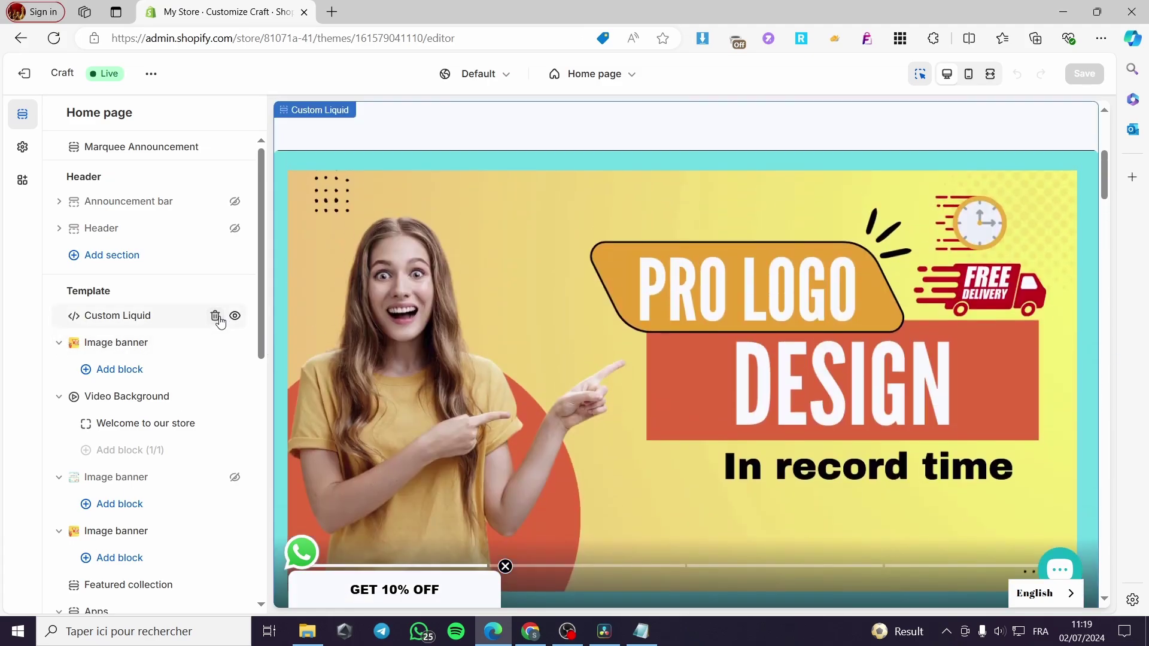
click(215, 316)
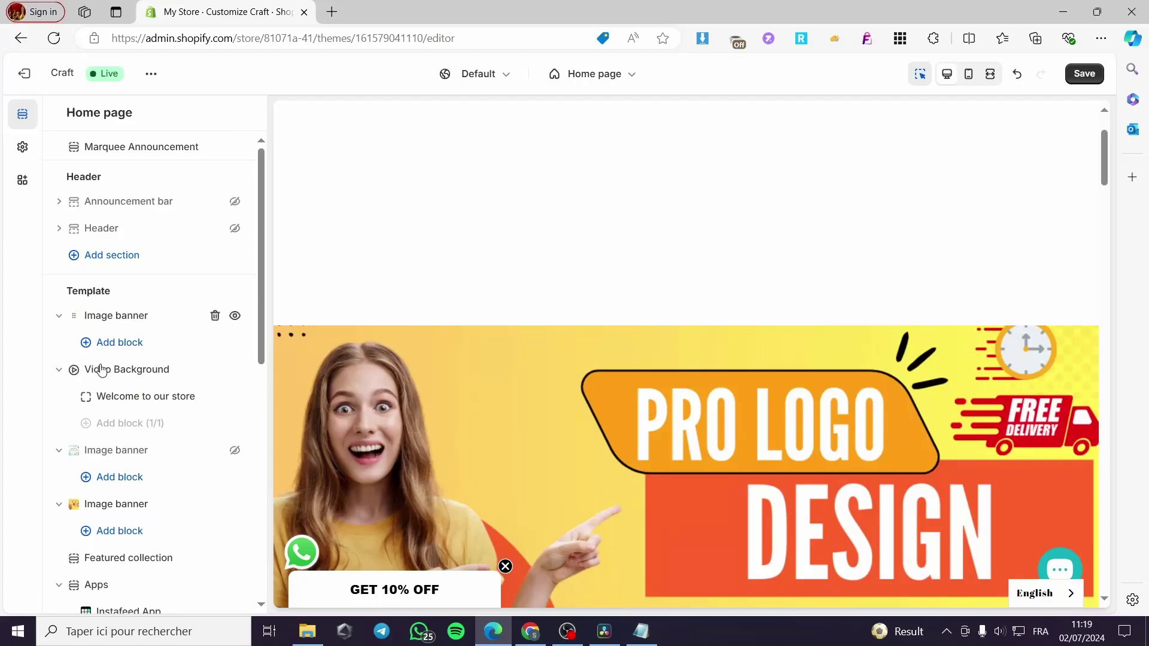
scroll(102, 370, down, 10)
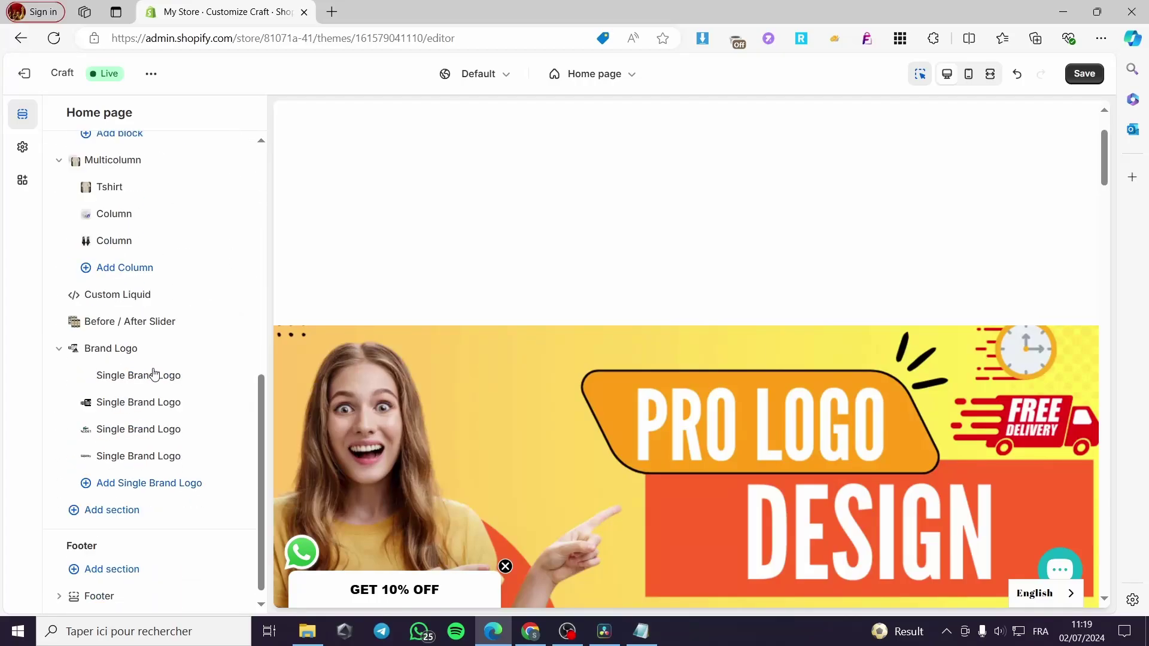
click(109, 504)
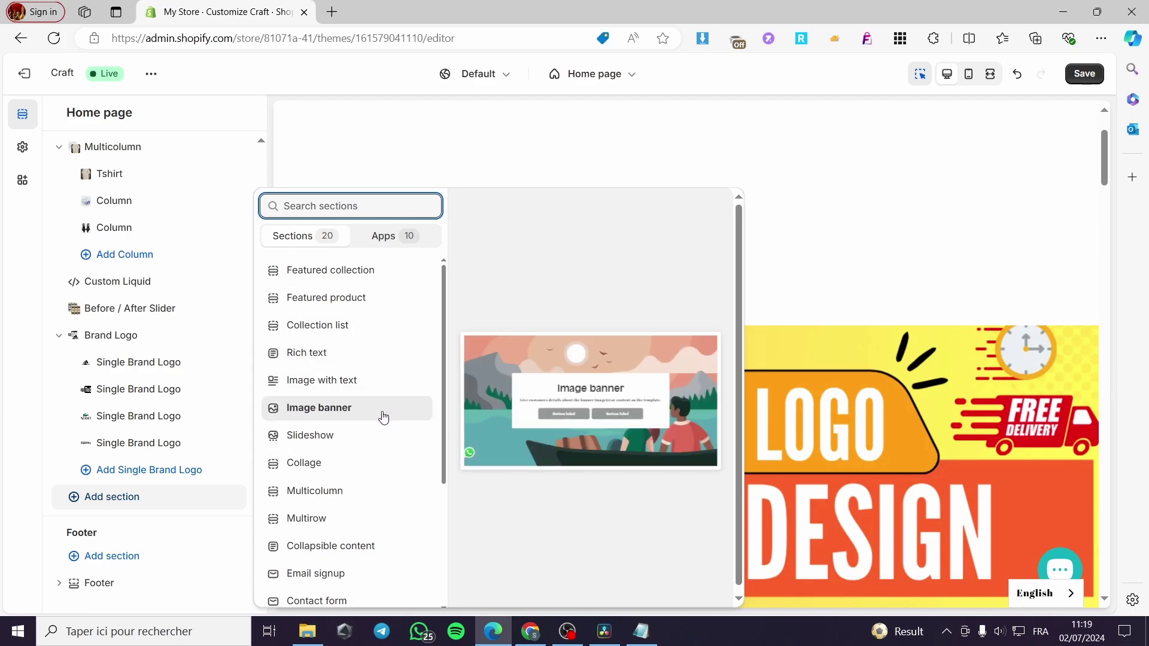
Step: Add an Image banner section using Untitled_design PNG as its first image
click(330, 414)
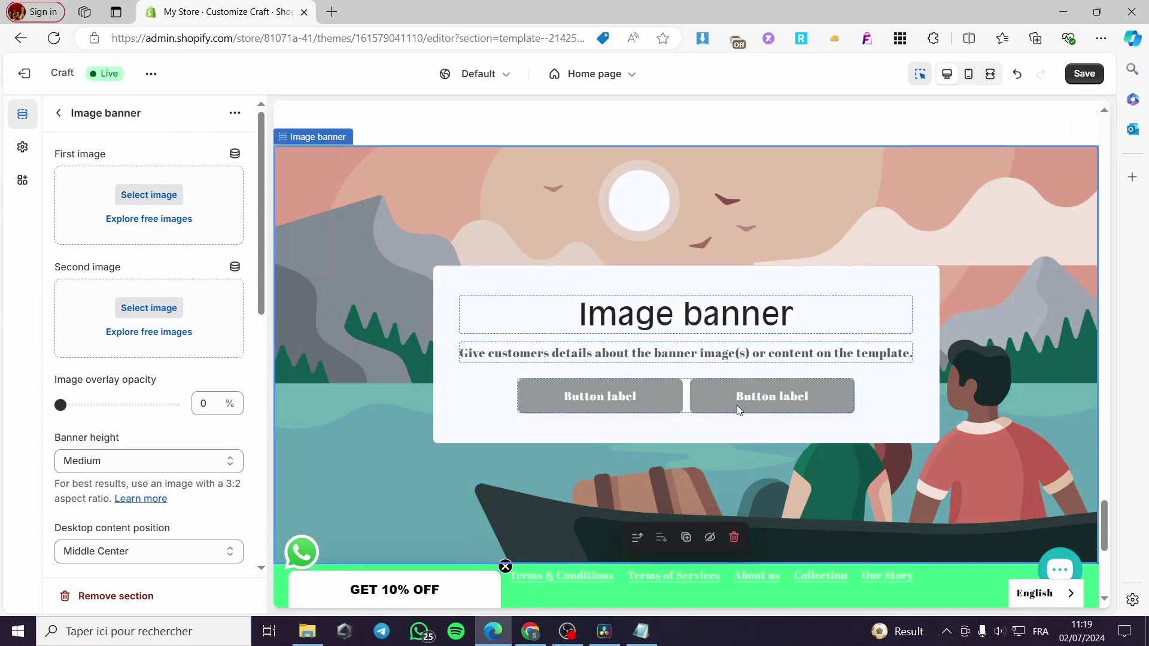
click(163, 201)
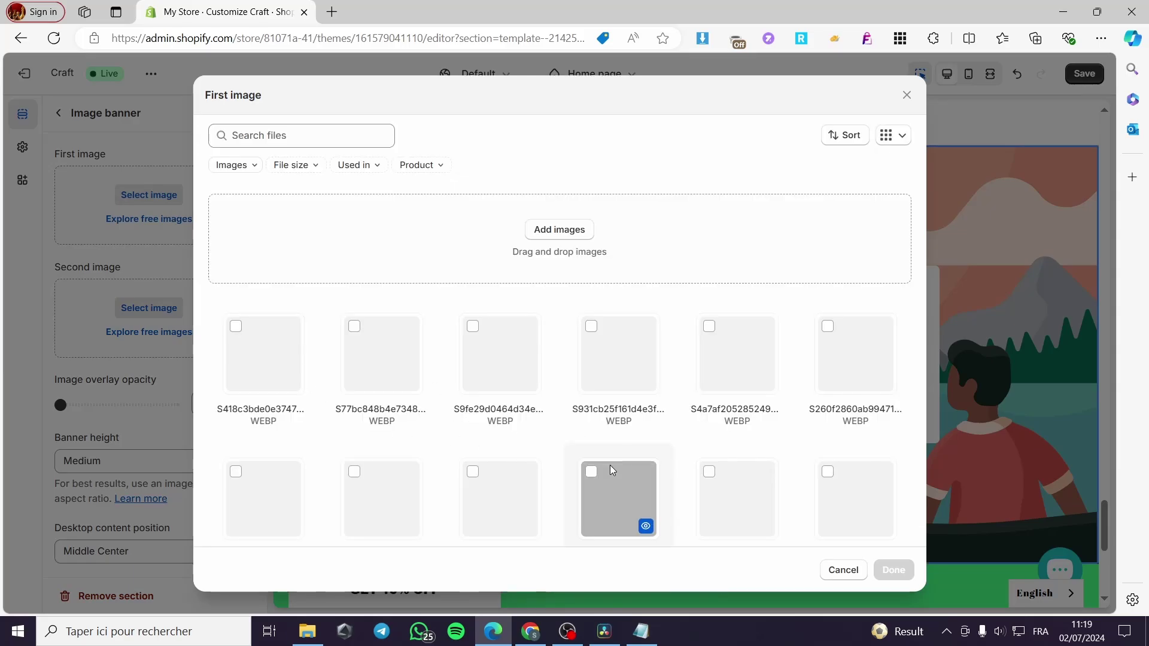
scroll(823, 409, down, 5)
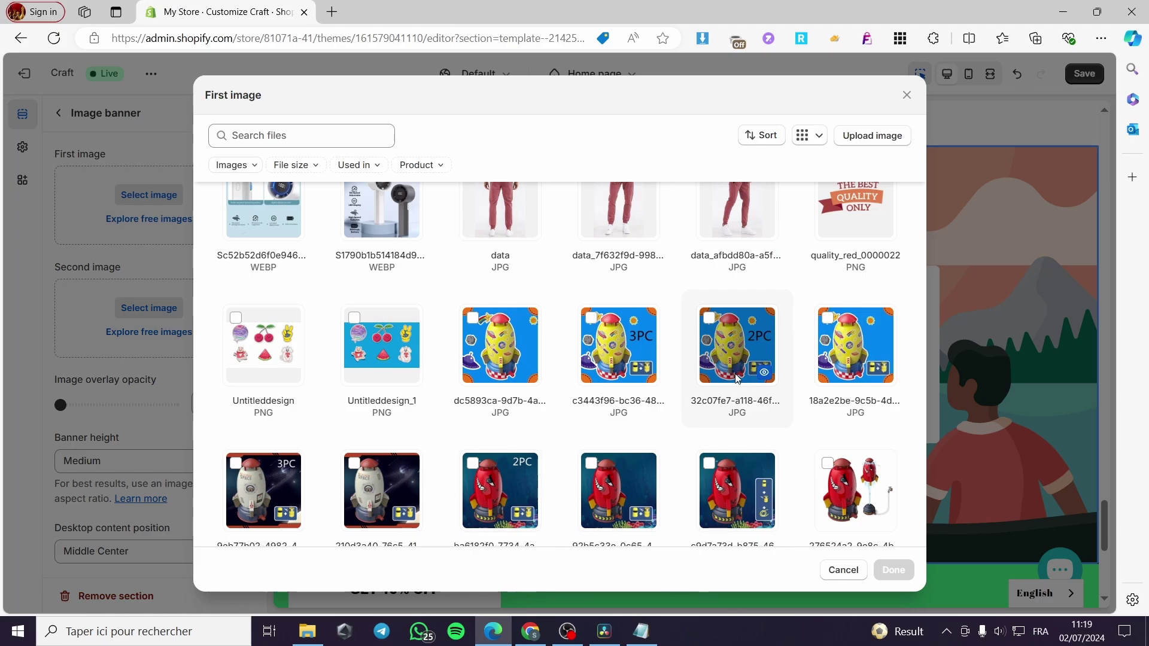
scroll(688, 386, down, 10)
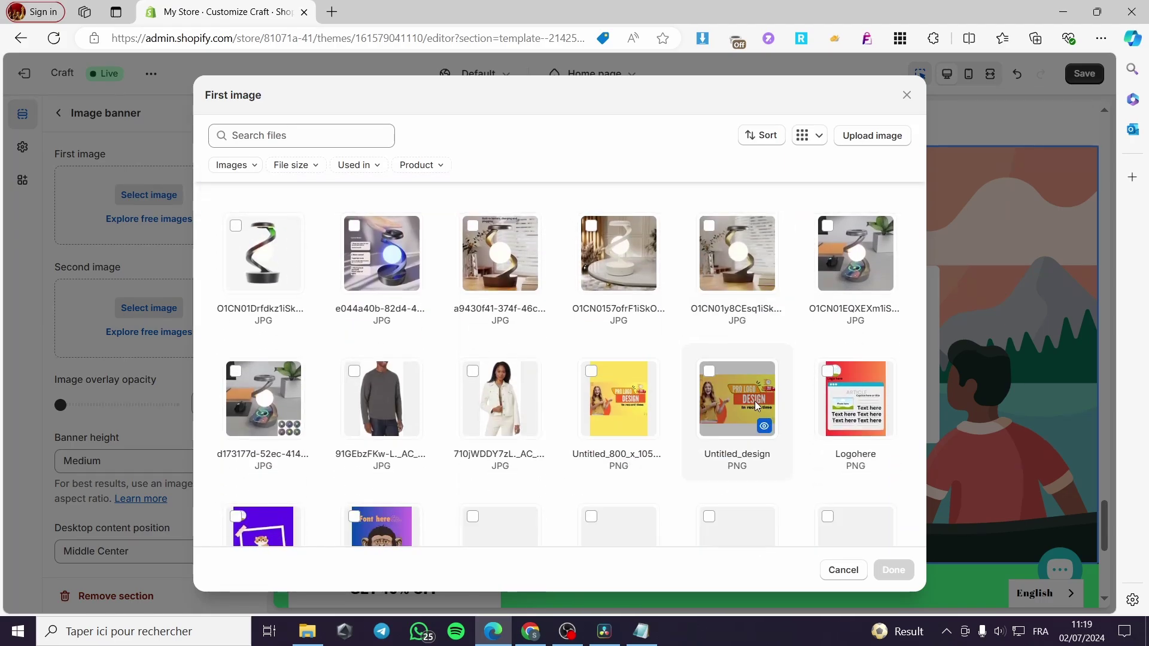
scroll(710, 377, down, 3)
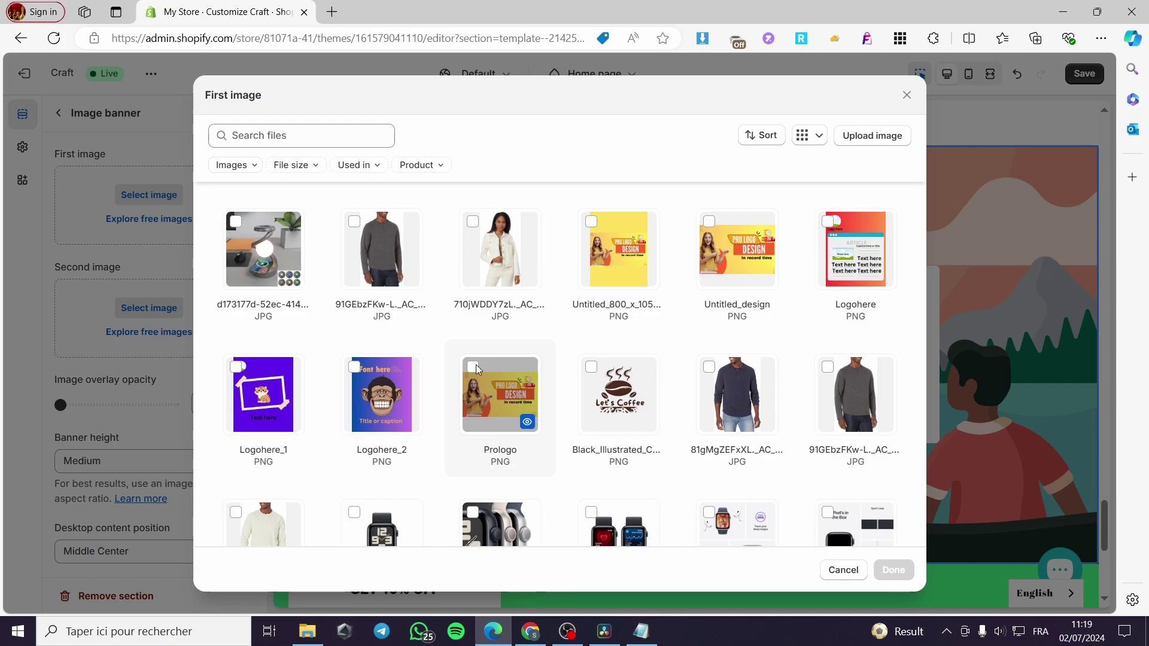
click(737, 254)
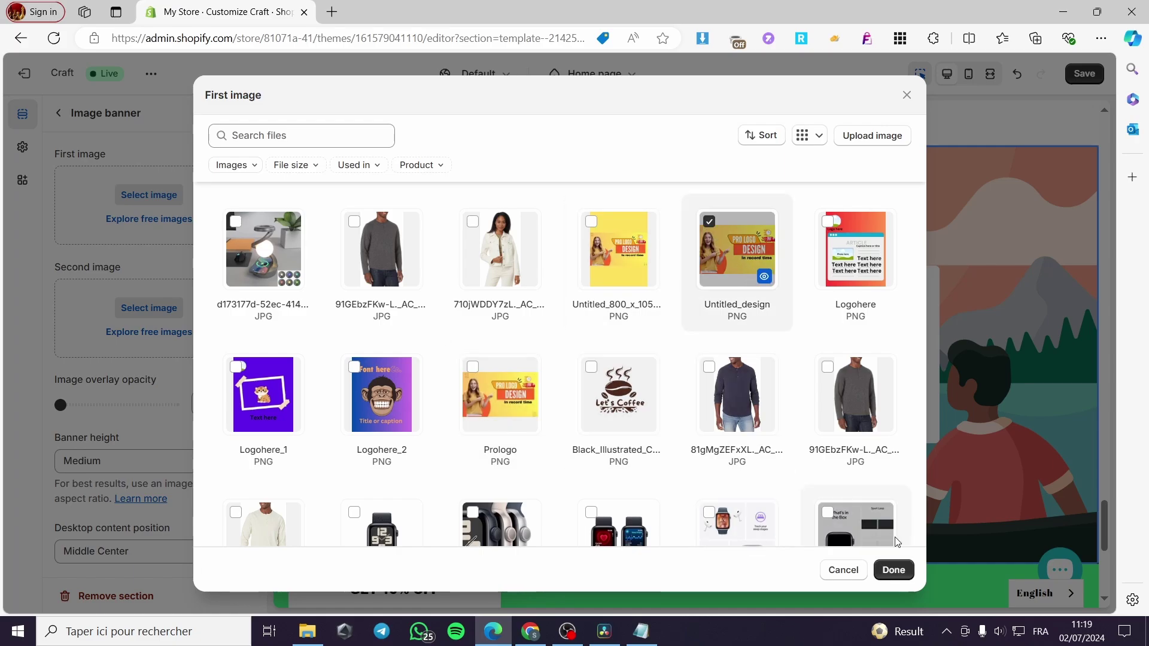
click(894, 569)
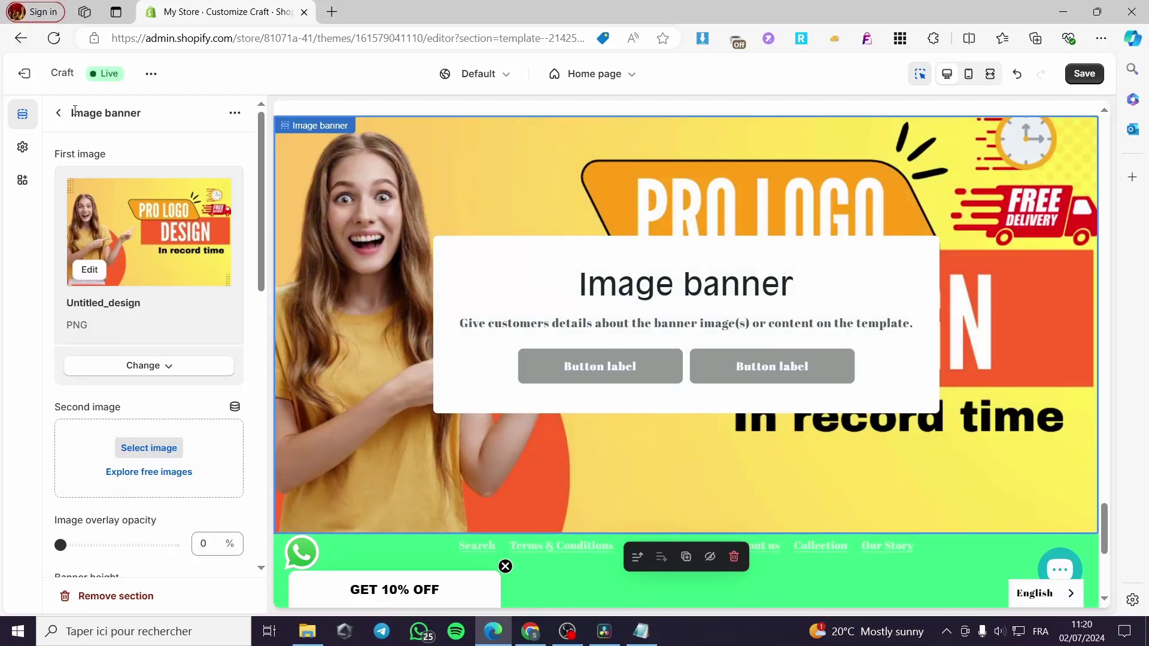
Step: Remove the banner's heading, buttons and description text blocks, leaving only the image
click(726, 293)
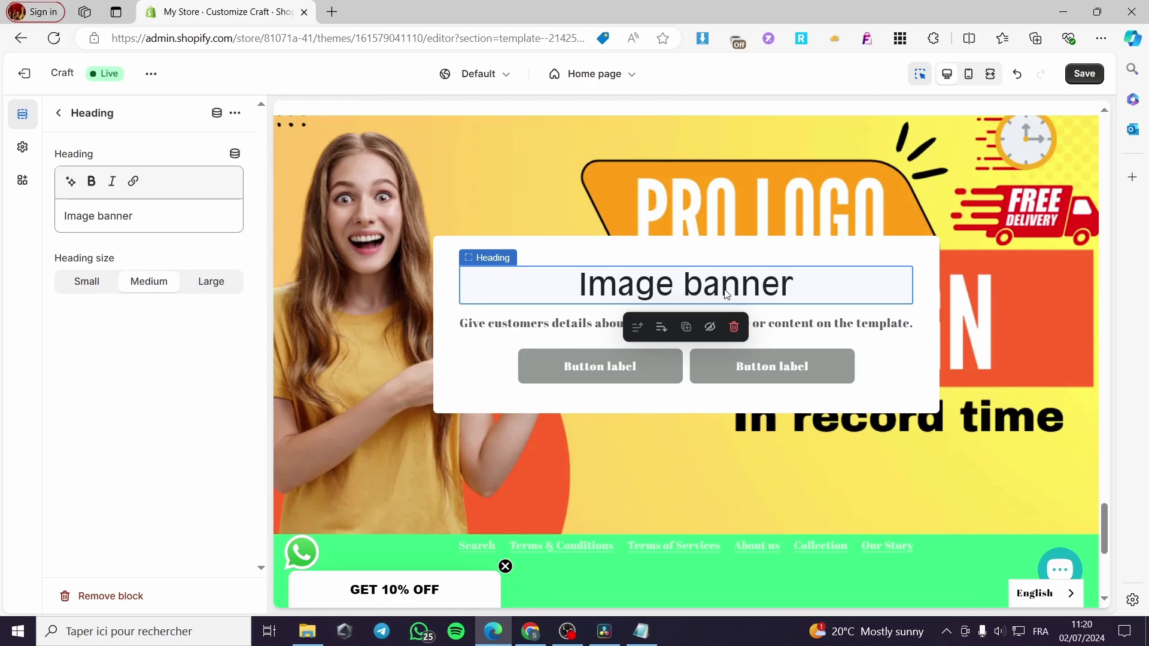
click(724, 328)
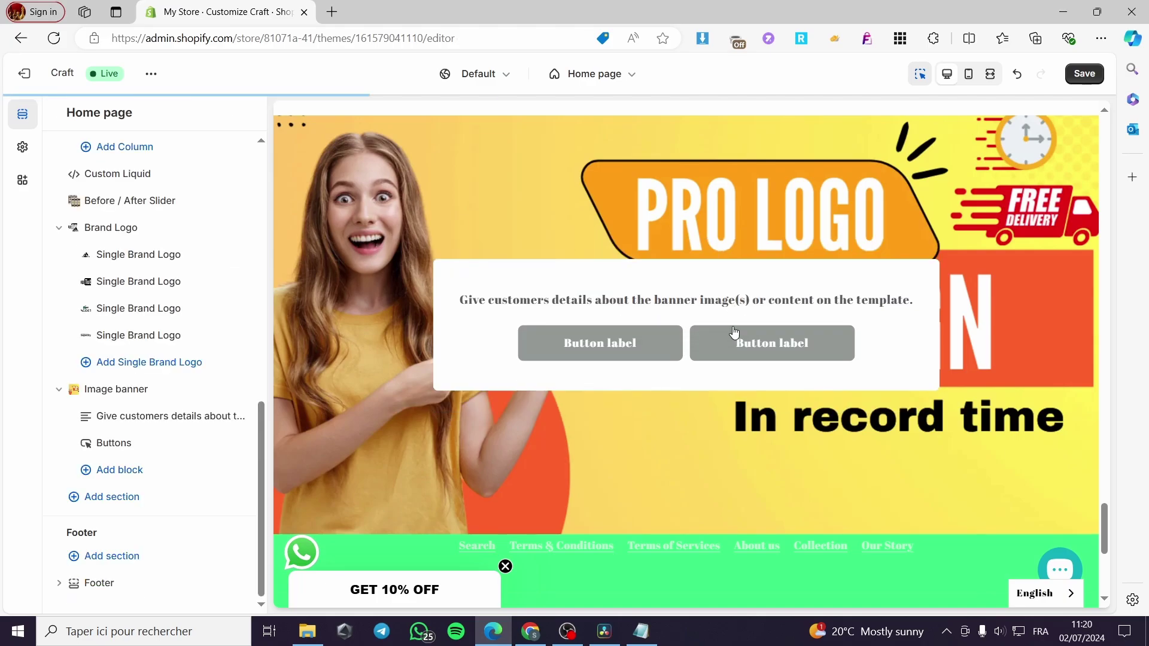
click(748, 336)
click(734, 383)
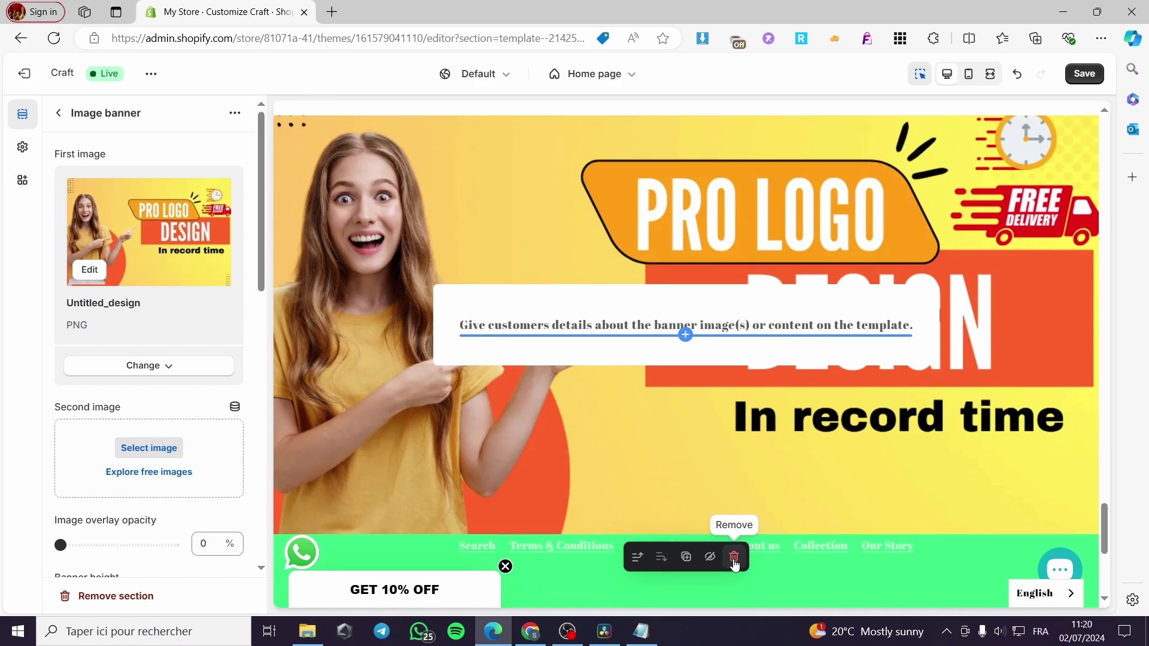
click(757, 335)
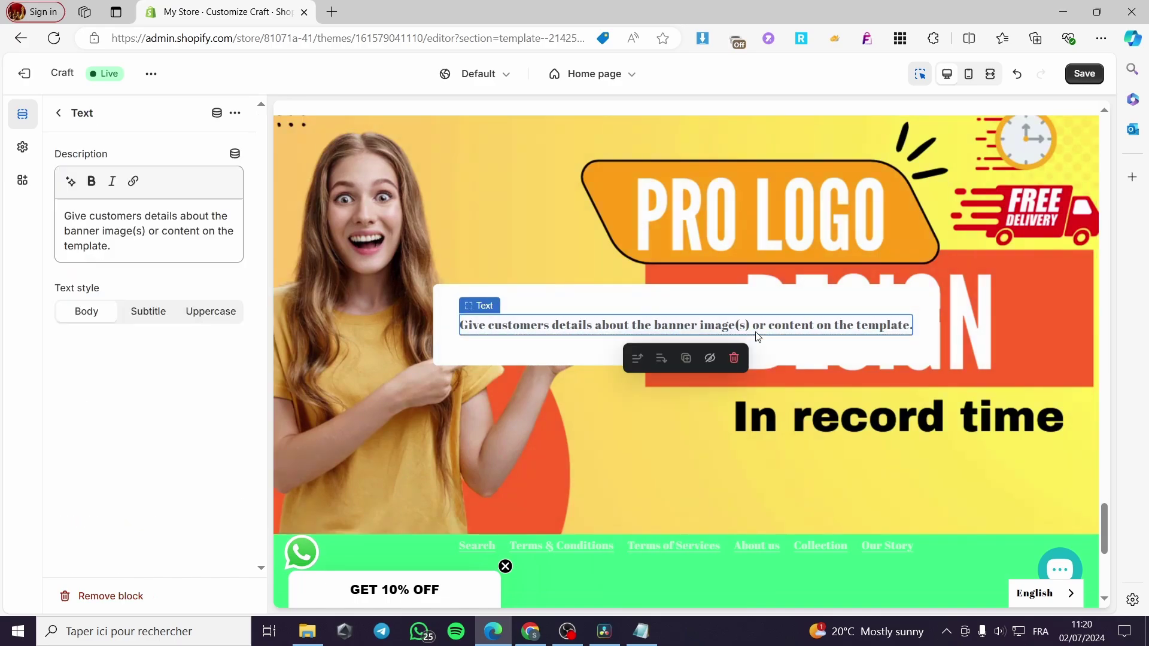
click(732, 356)
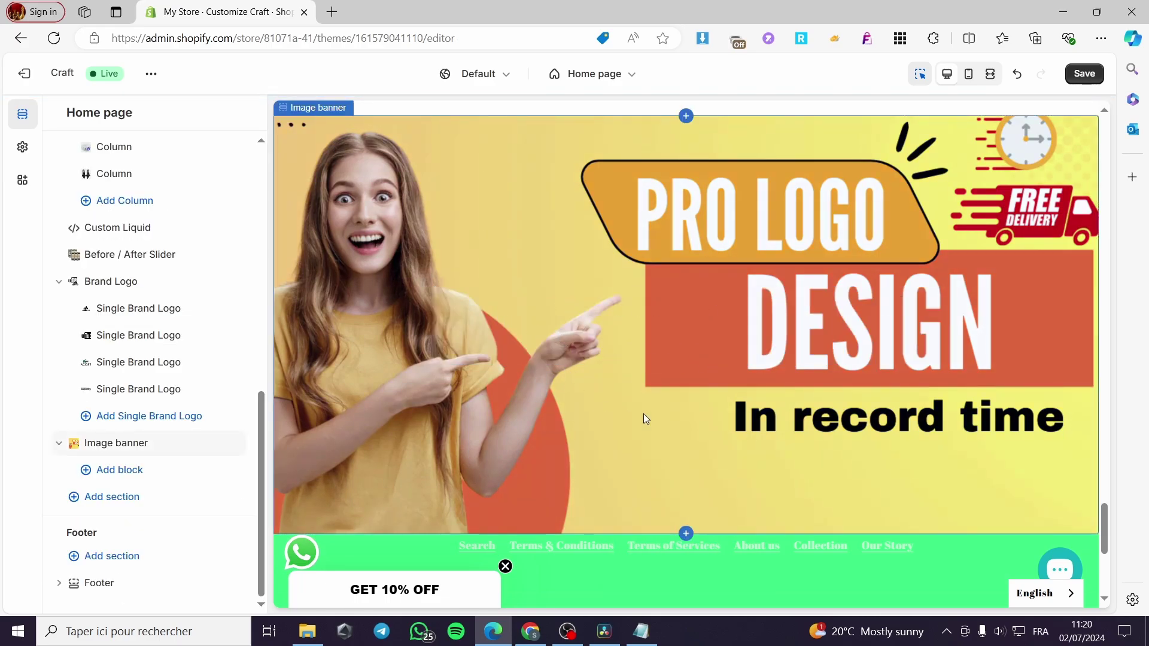
click(94, 445)
scroll(217, 412, down, 3)
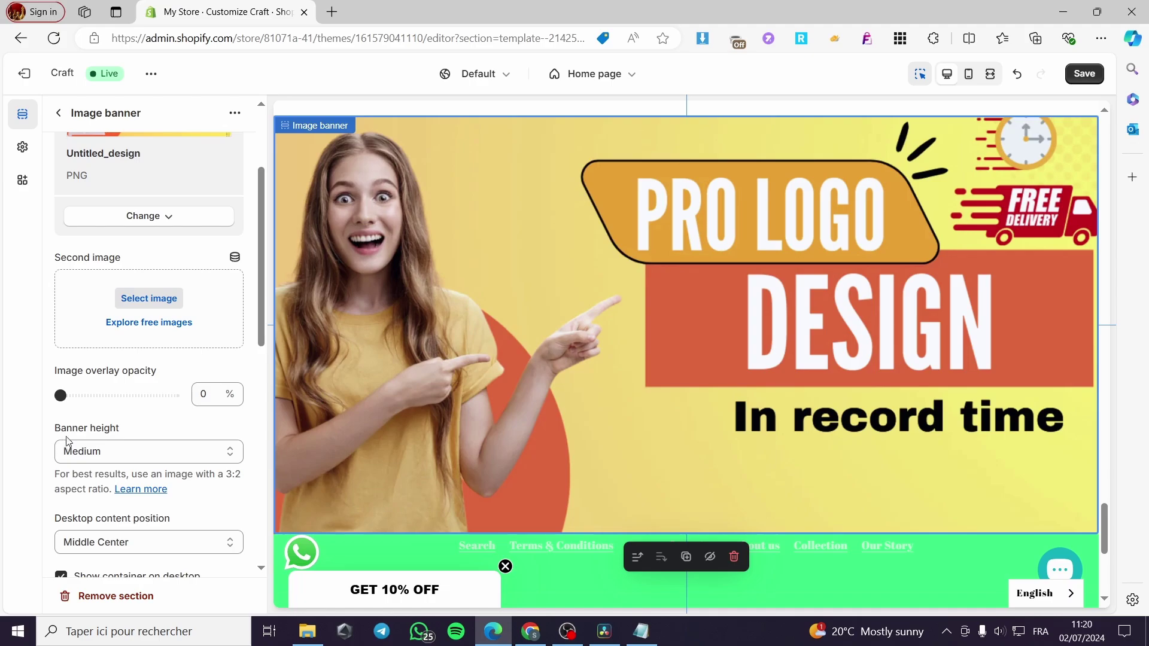
Step: Try the Small, Medium and Large banner height options in the preview
click(128, 457)
click(111, 490)
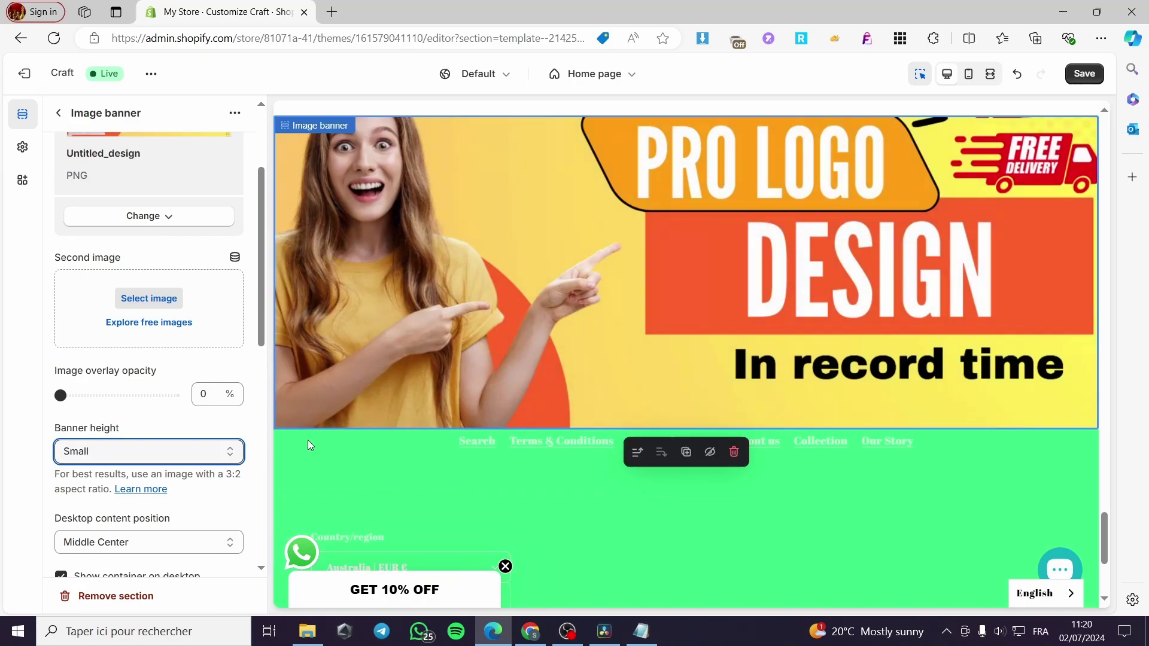
click(188, 454)
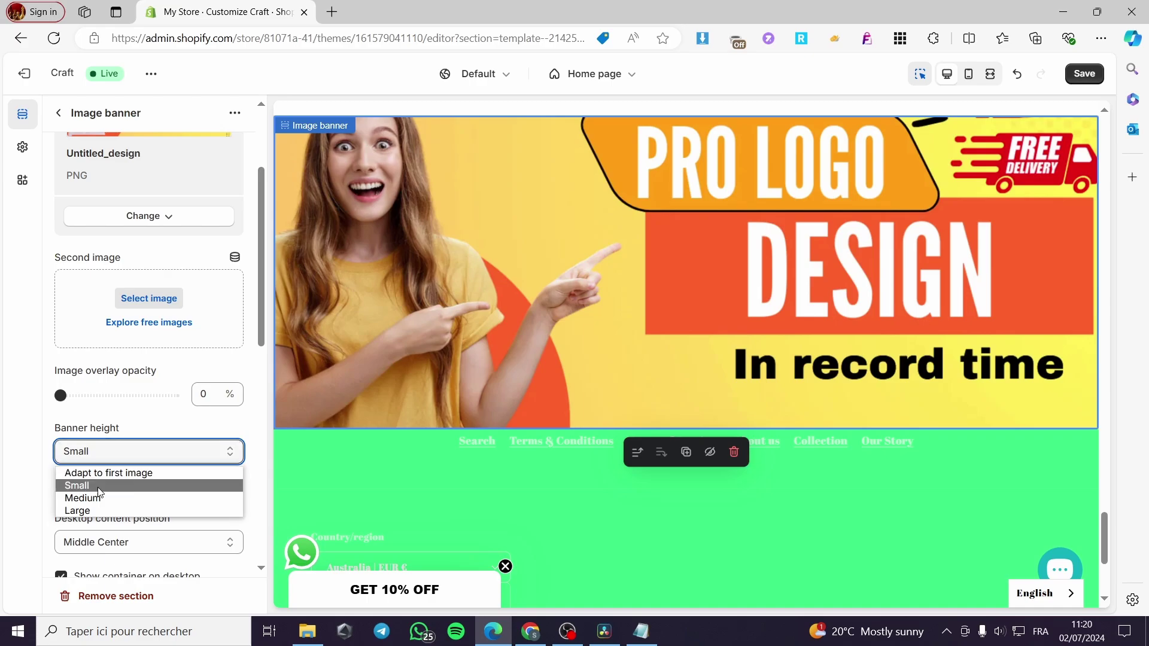
click(95, 502)
click(120, 452)
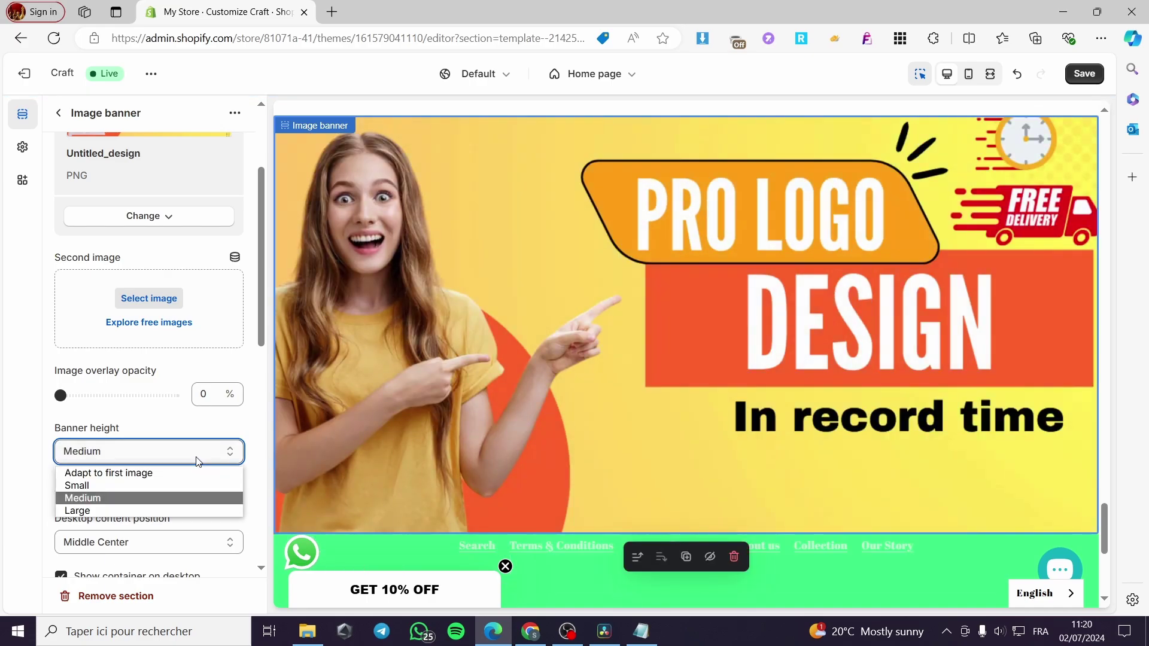
click(115, 511)
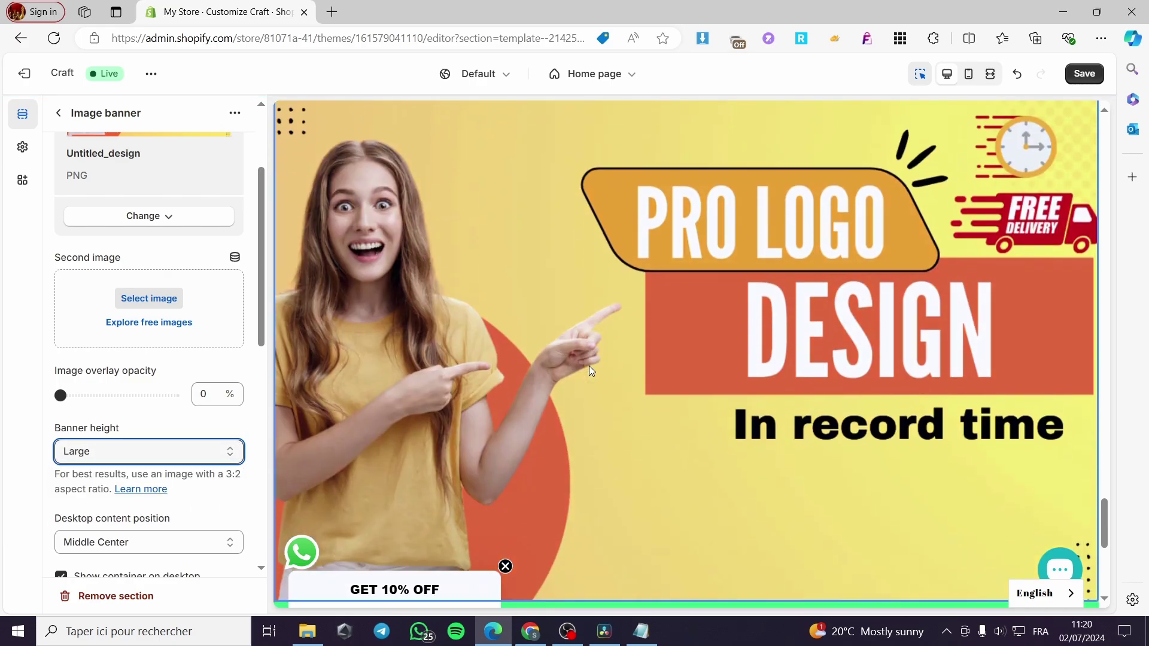
Step: Set the banner height to Medium, save the theme, and exit the editor
scroll(590, 377, down, 4)
scroll(658, 386, up, 8)
scroll(838, 383, down, 5)
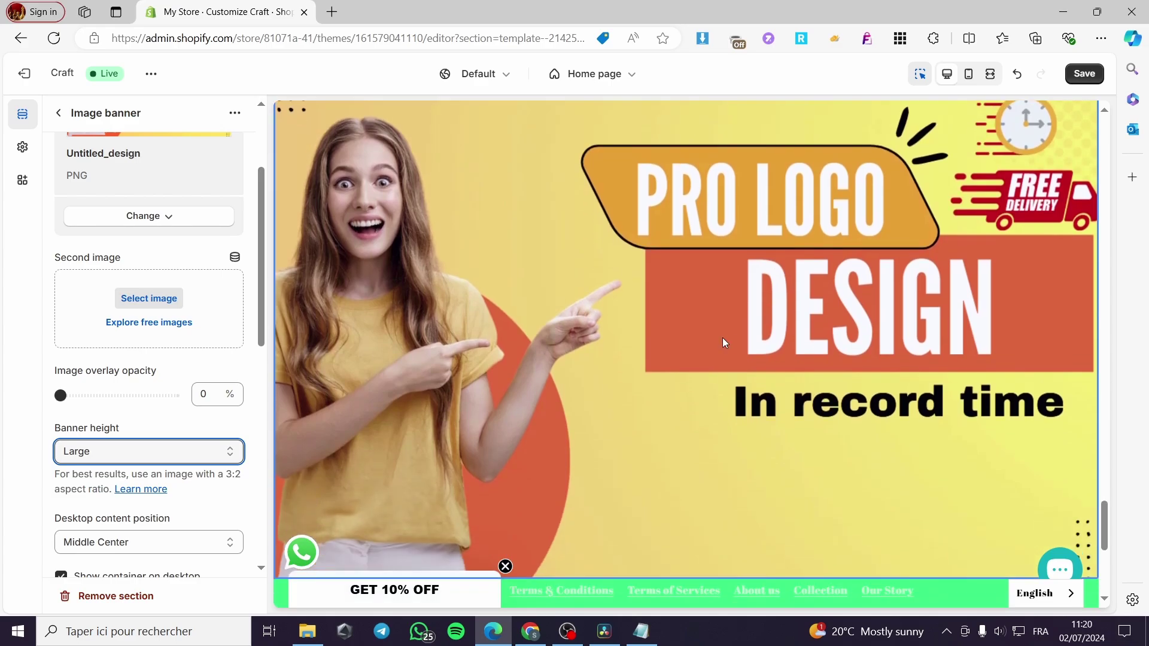
scroll(885, 396, up, 1)
scroll(222, 453, down, 4)
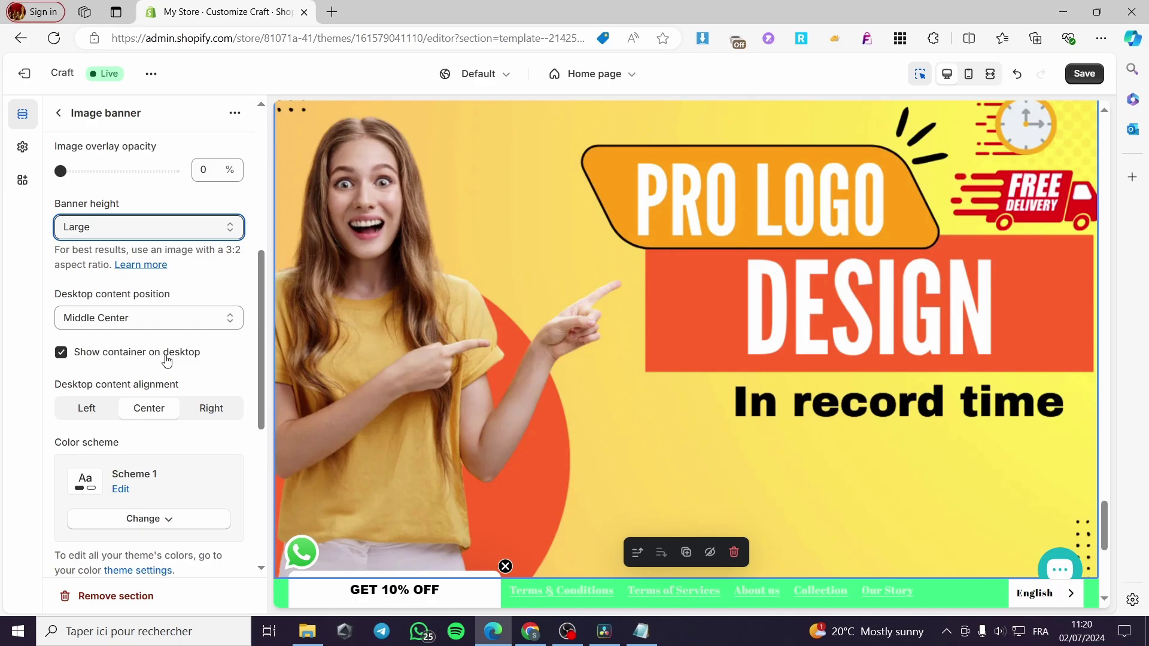
scroll(166, 360, down, 6)
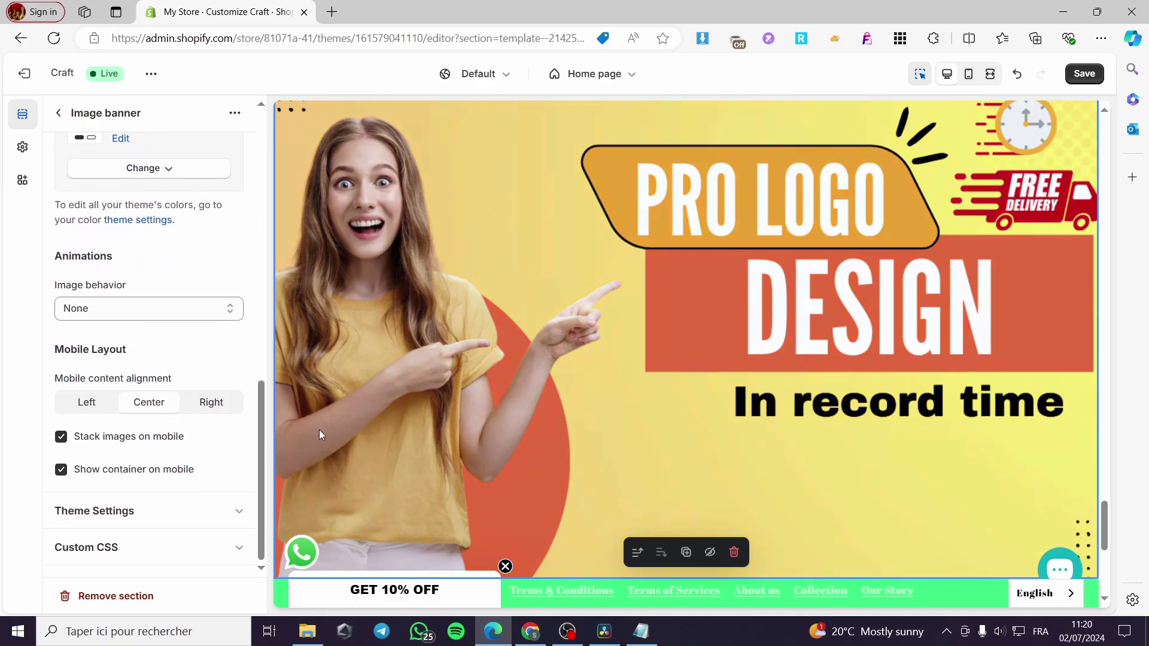
scroll(183, 353, up, 5)
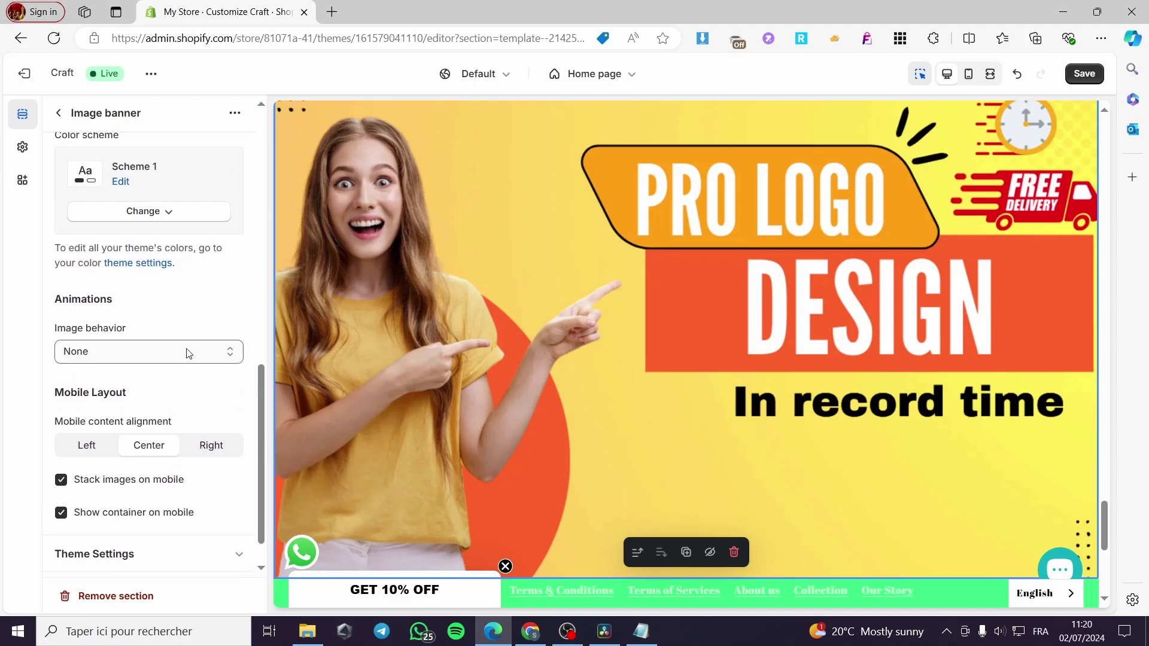
click(165, 176)
click(149, 219)
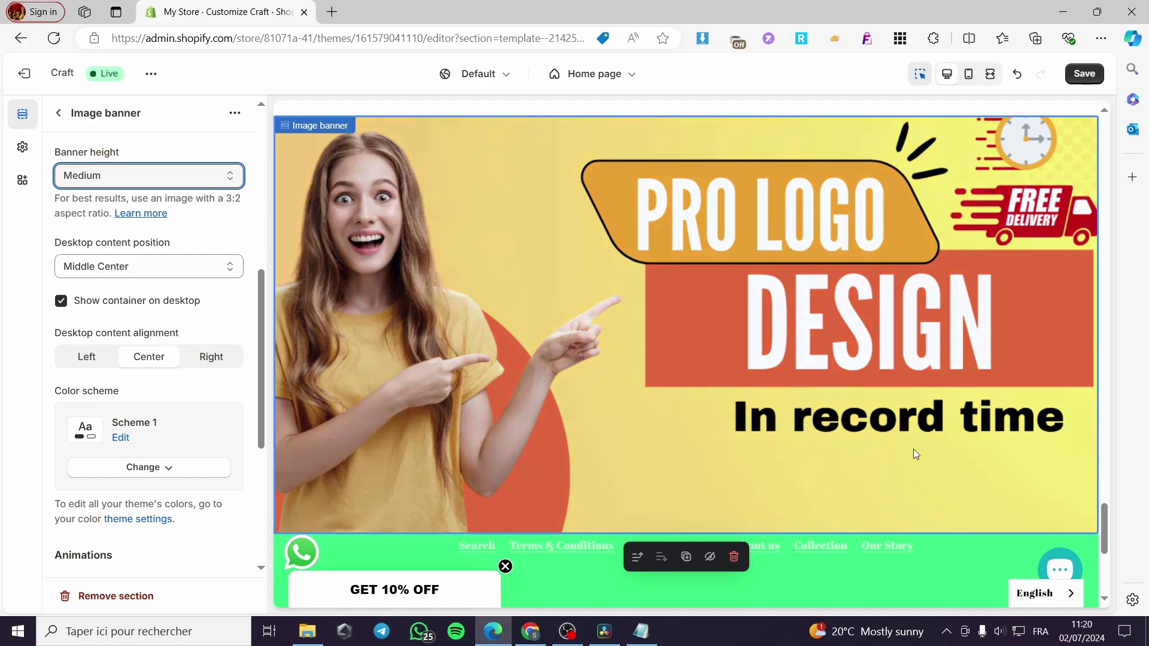
click(1075, 75)
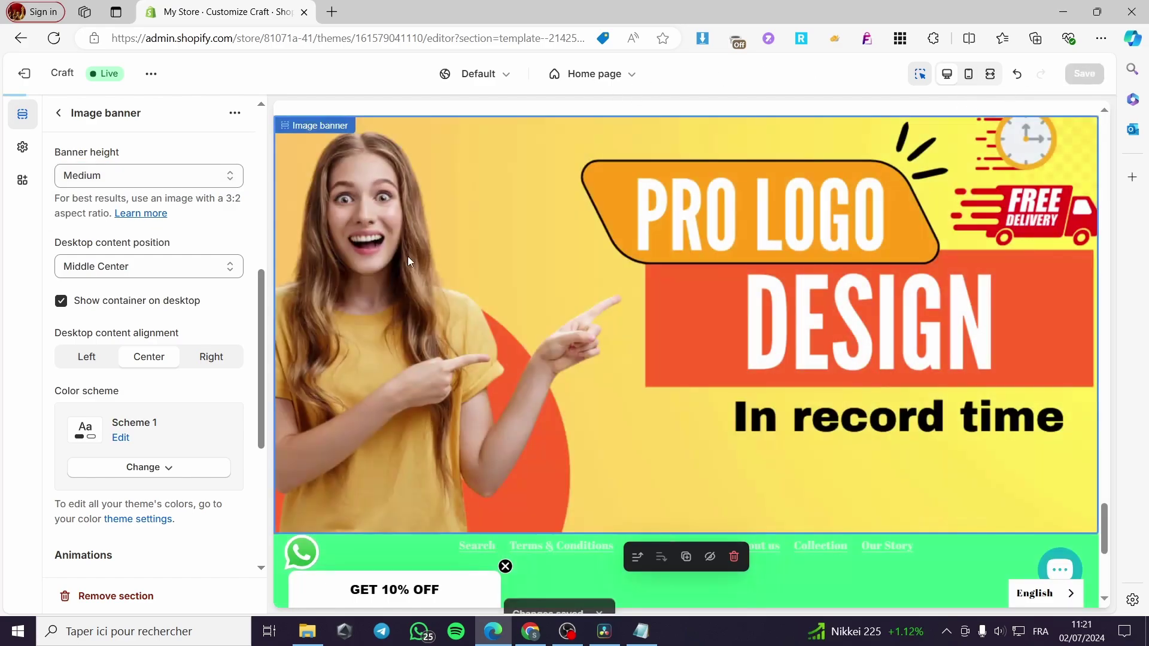
click(22, 77)
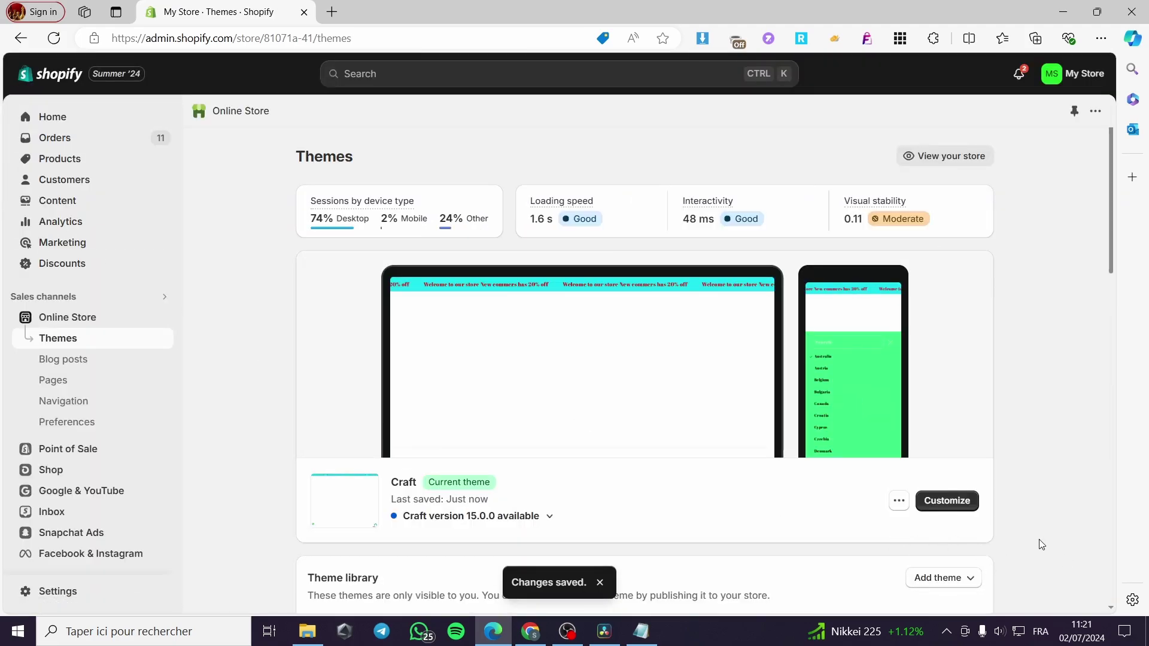
Step: Choose Edit code from the Craft theme's actions menu
drag(371, 165, 282, 161)
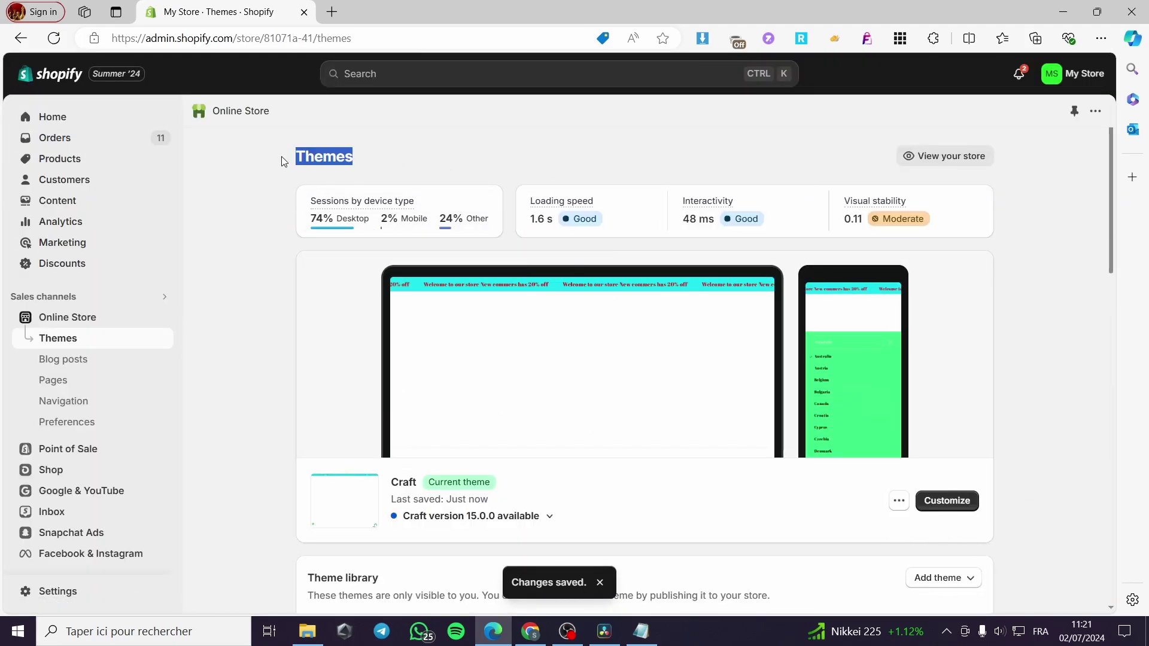
click(1024, 458)
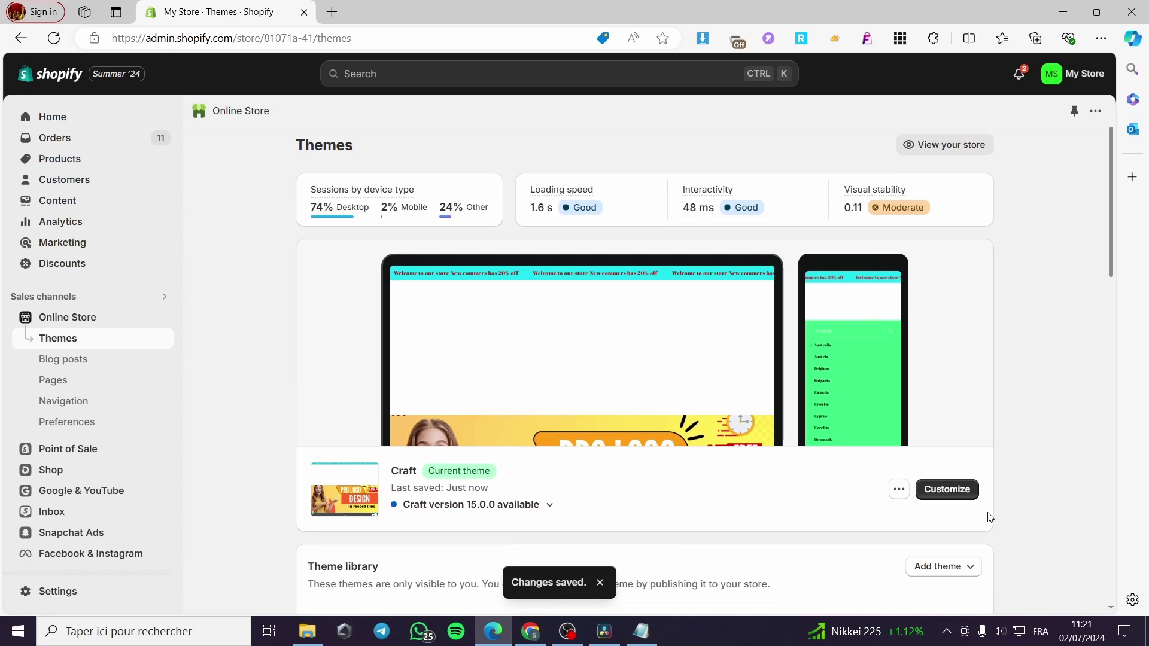
scroll(1006, 479, down, 3)
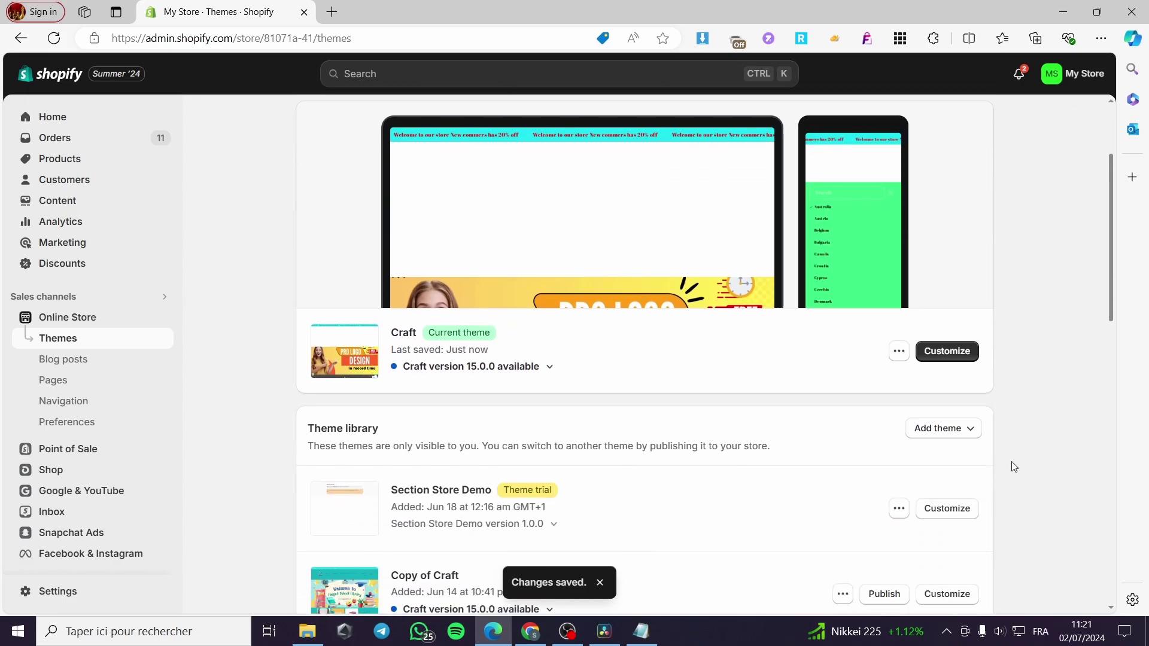
click(899, 353)
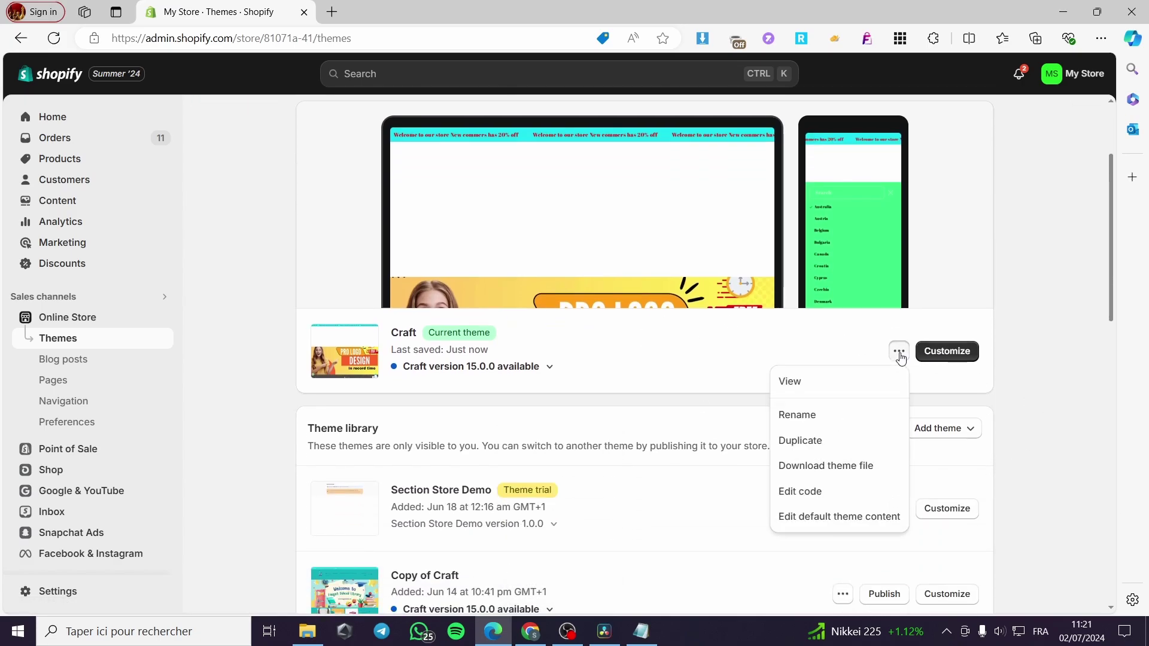
click(796, 493)
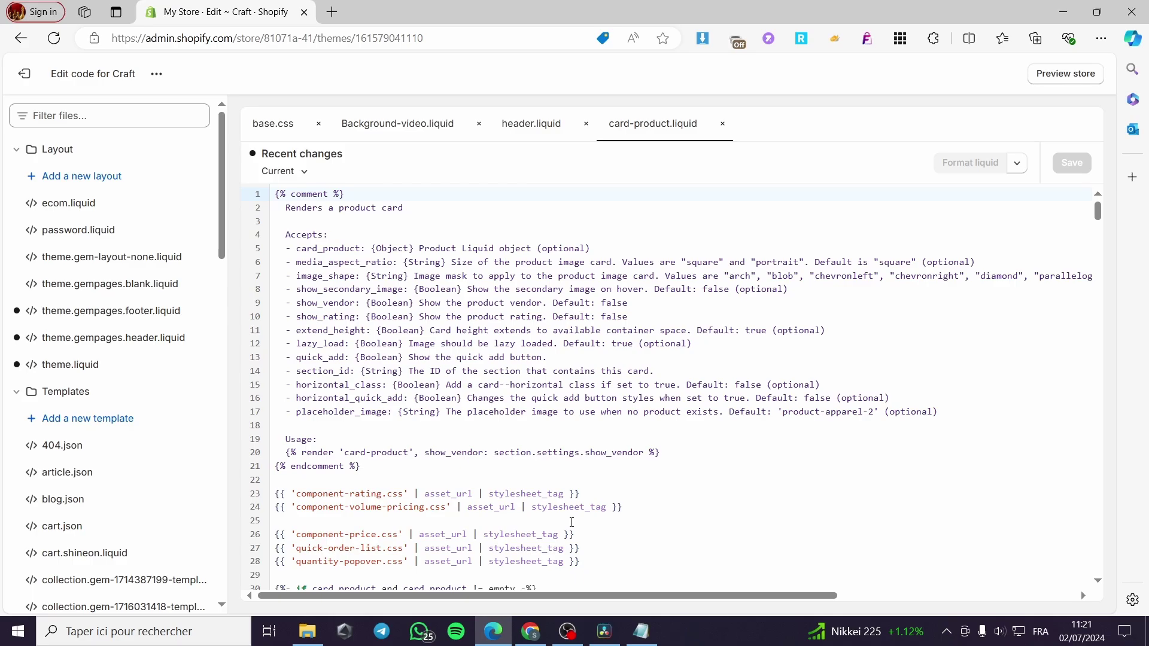
Step: Filter the theme files by 'theme.', correcting the mistyped 'themz'
click(83, 120)
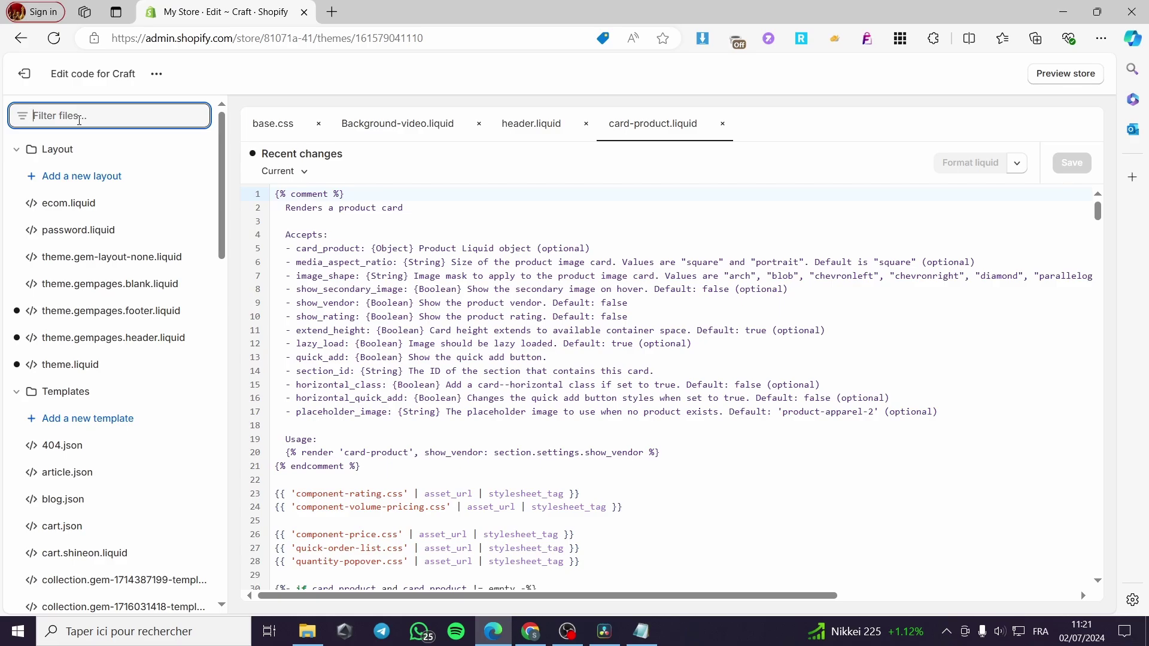
text(the)
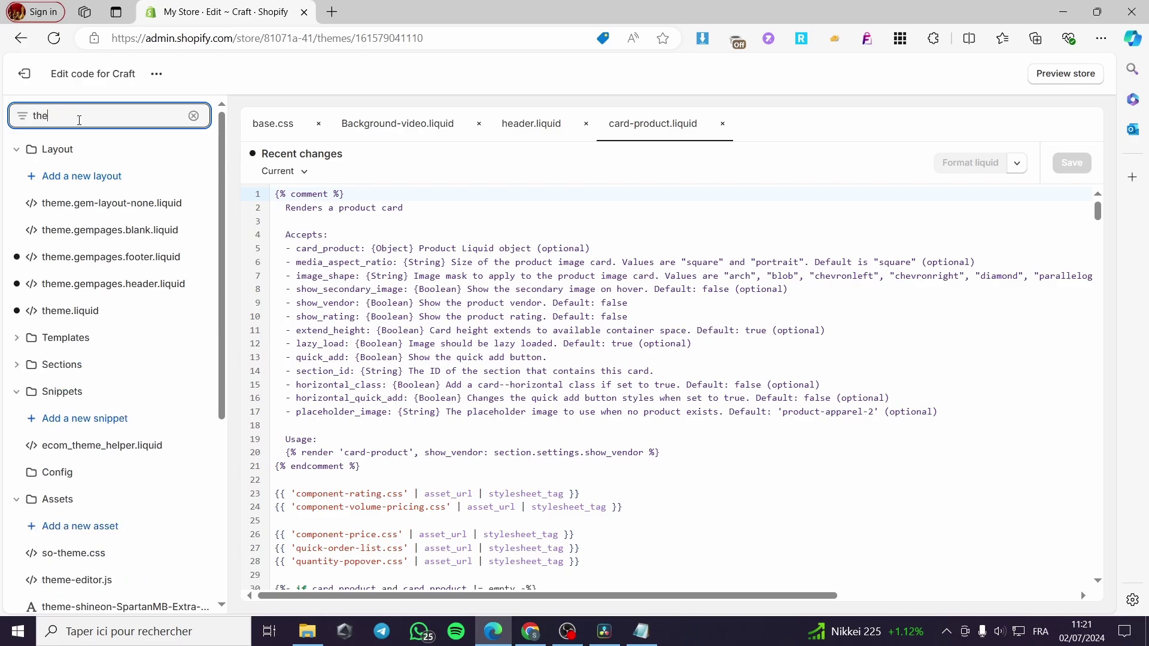
text(mz)
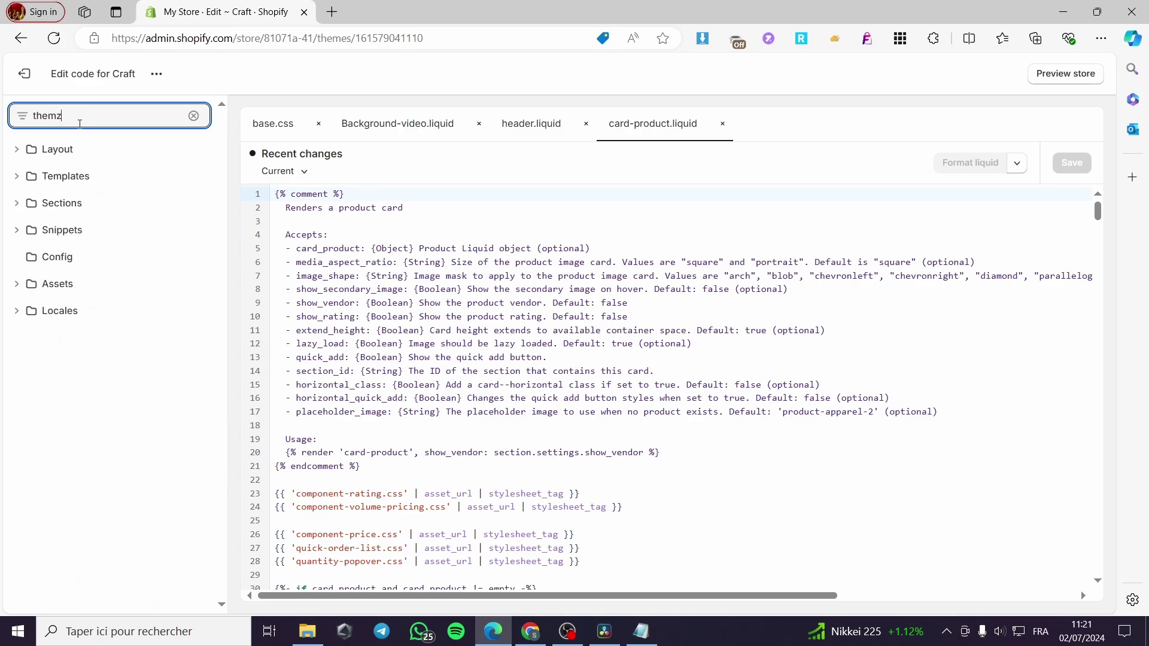
key(BackSpace)
text(e.)
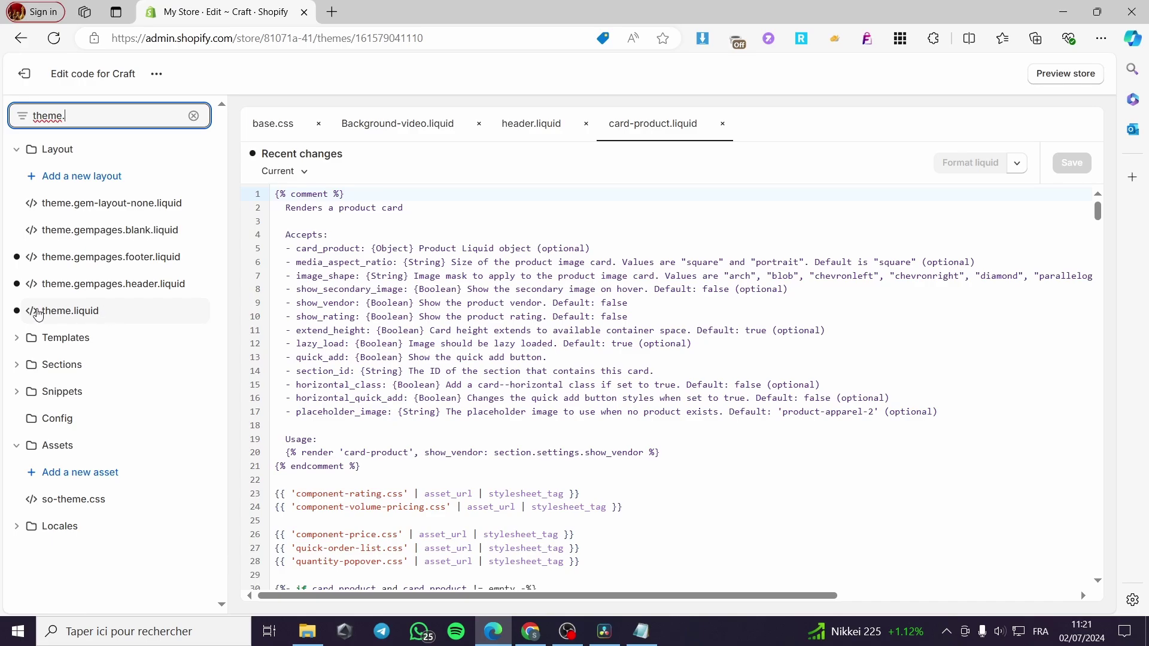
Step: Open theme.liquid and insert two blank lines after line 361, above </body>
click(117, 314)
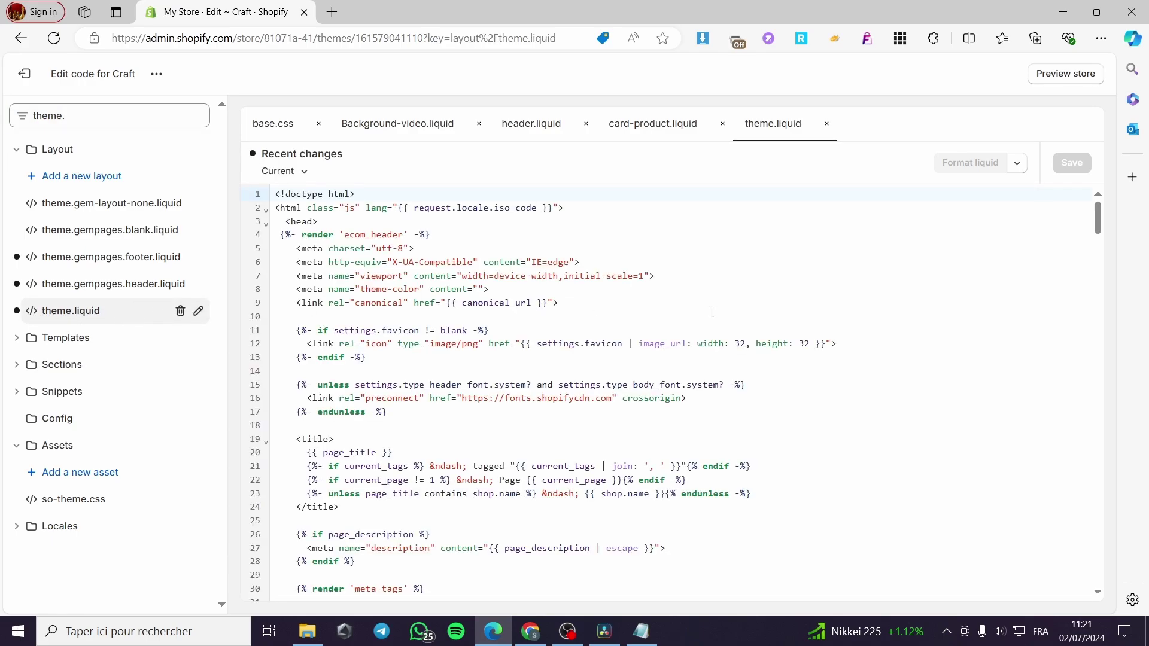
drag(1098, 206, 1100, 562)
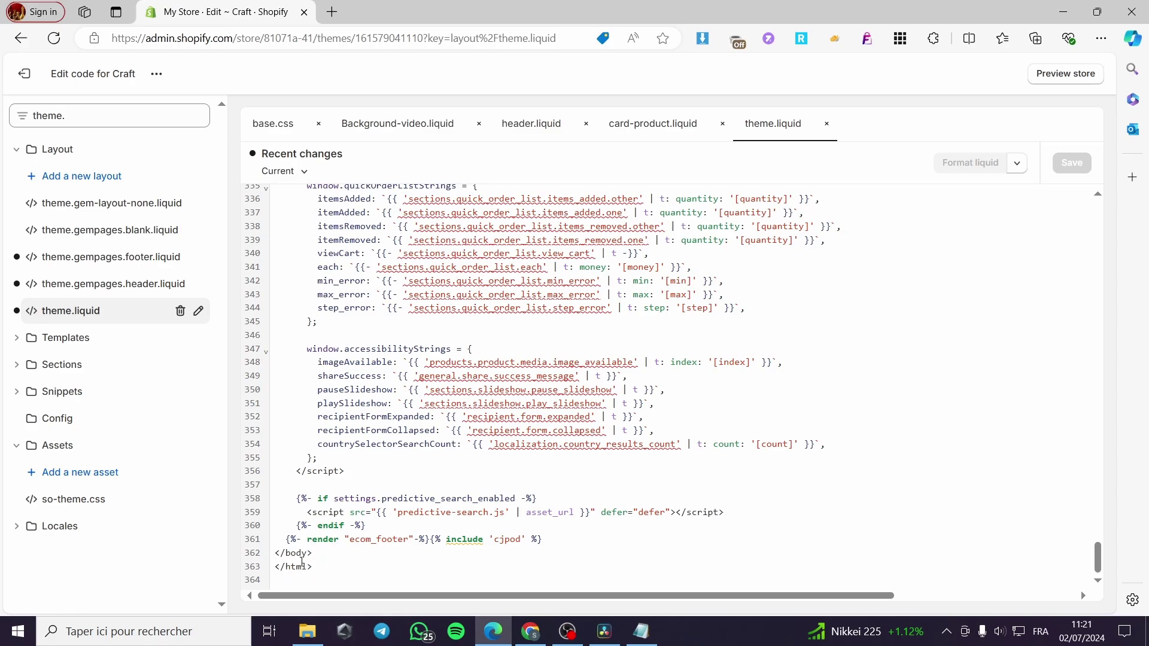
click(574, 539)
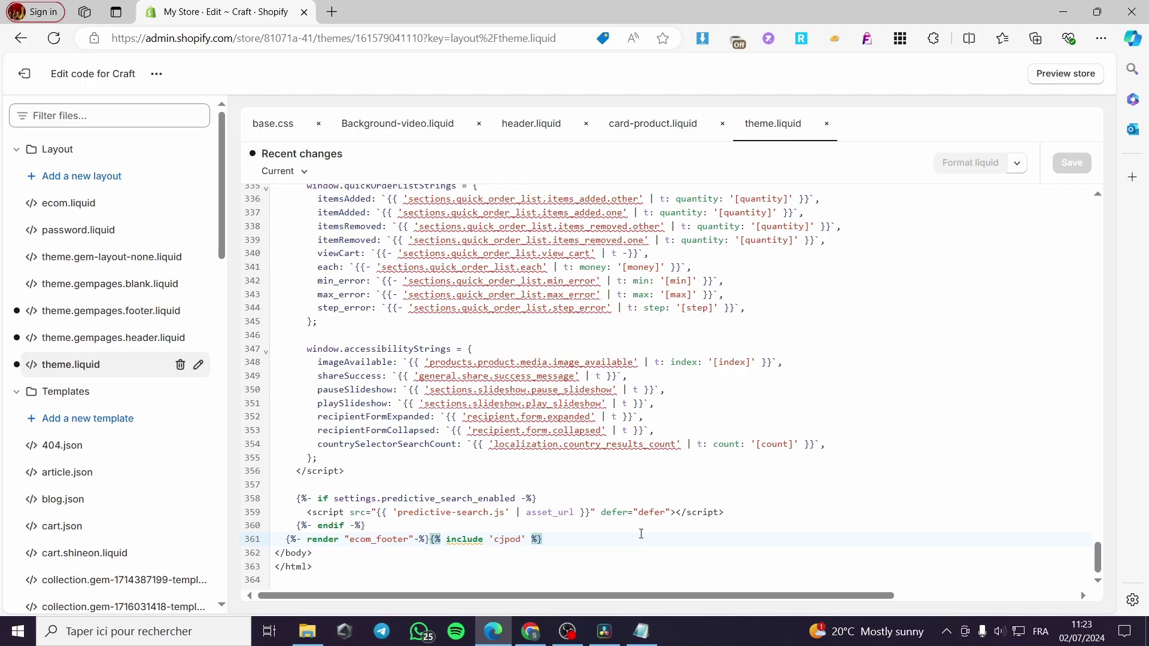
key(Return)
key(Return)
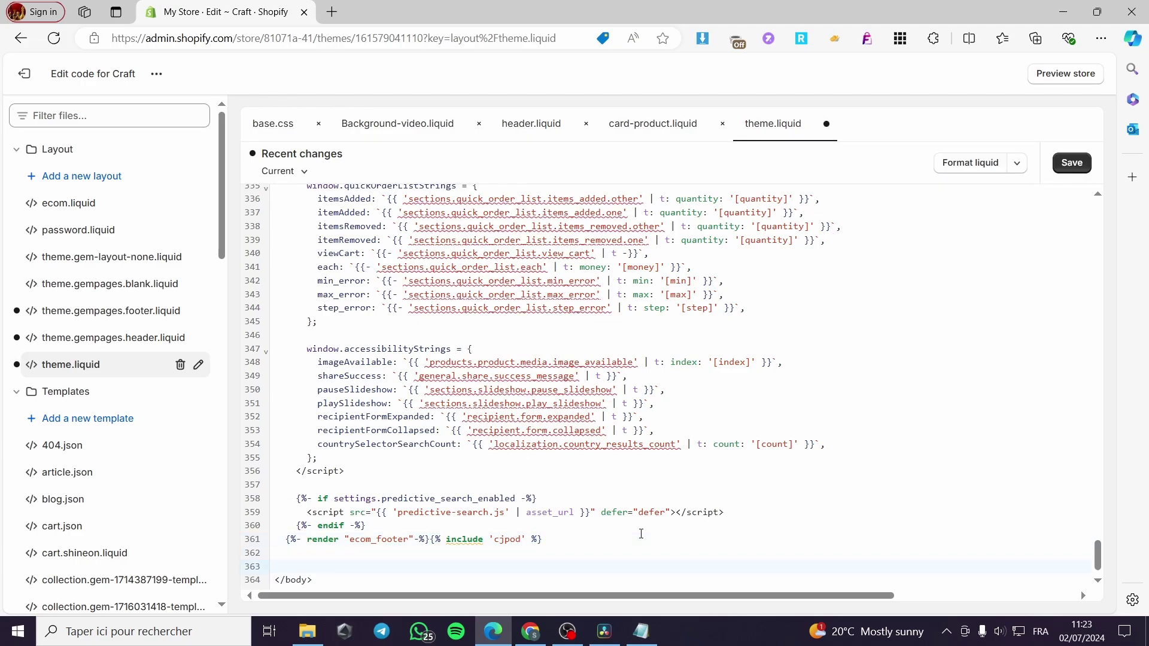
key(Return)
scroll(641, 534, down, 1)
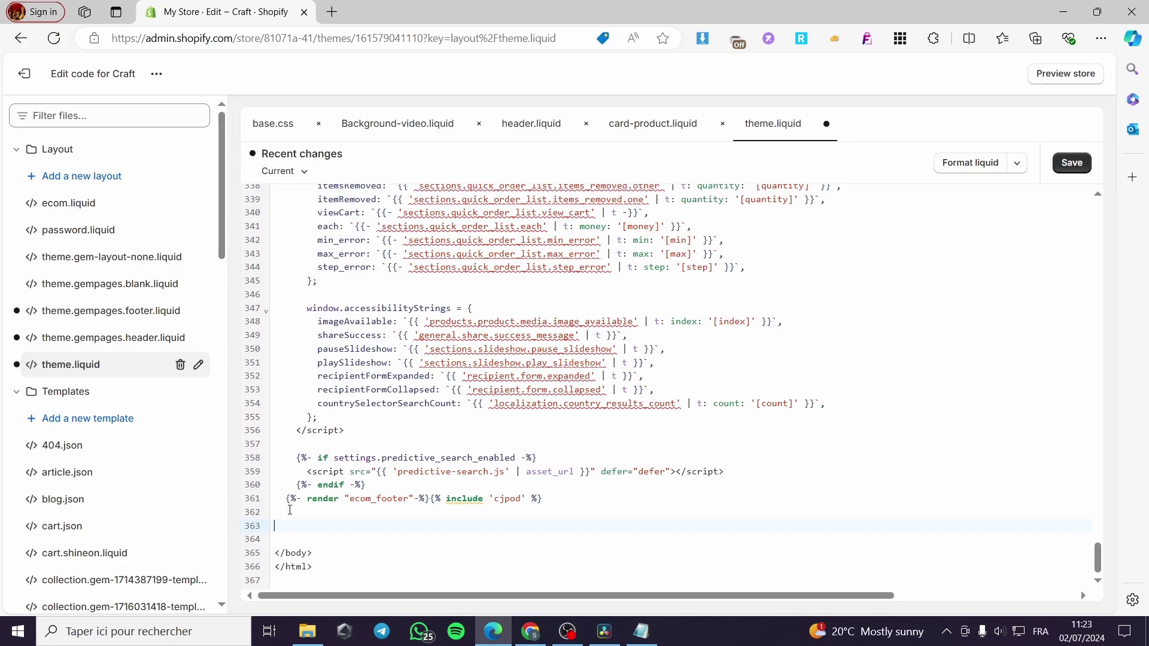
Step: Copy the image-section CSS snippet from Notepad
click(641, 631)
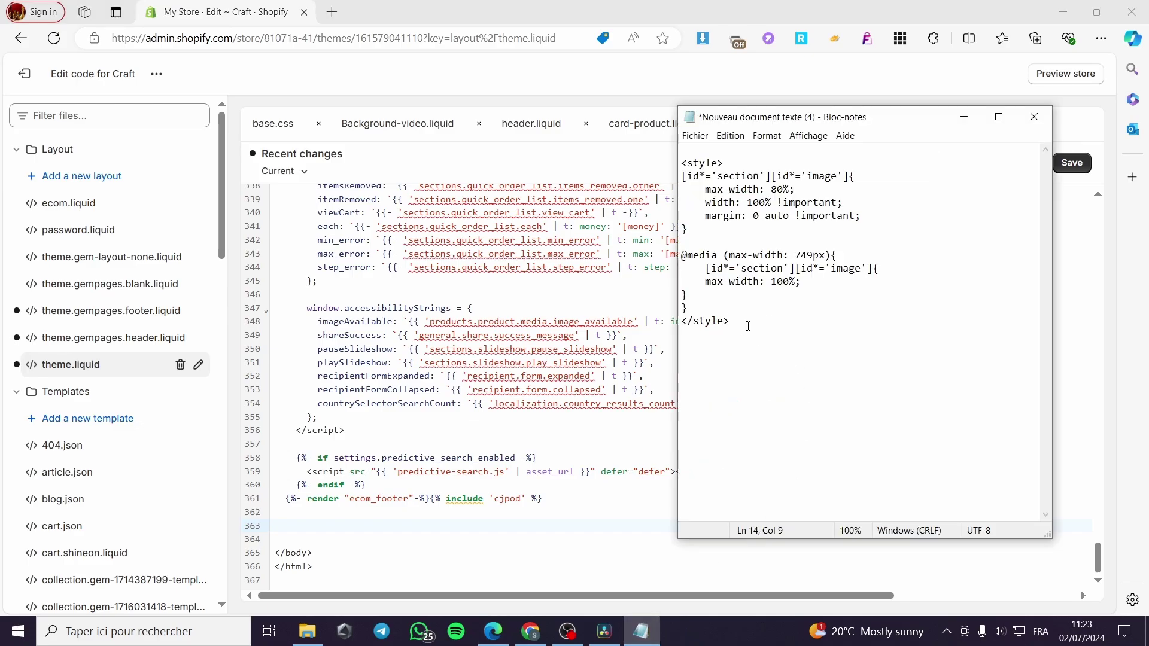
drag(757, 323, 680, 163)
right_click(724, 179)
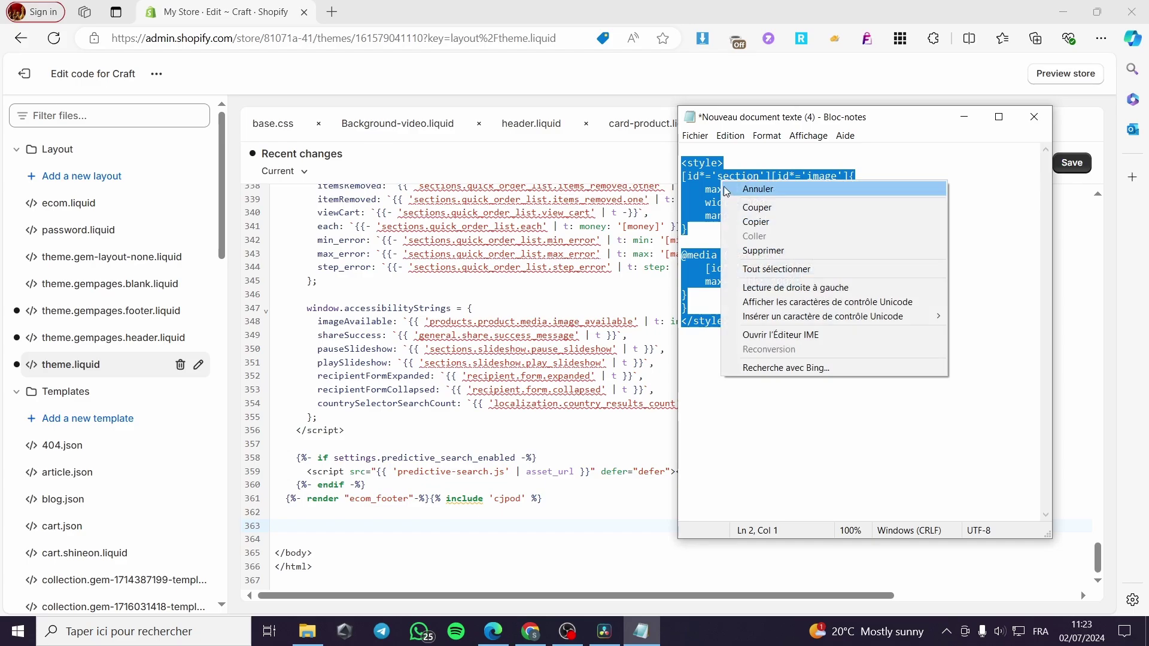
click(751, 214)
click(964, 118)
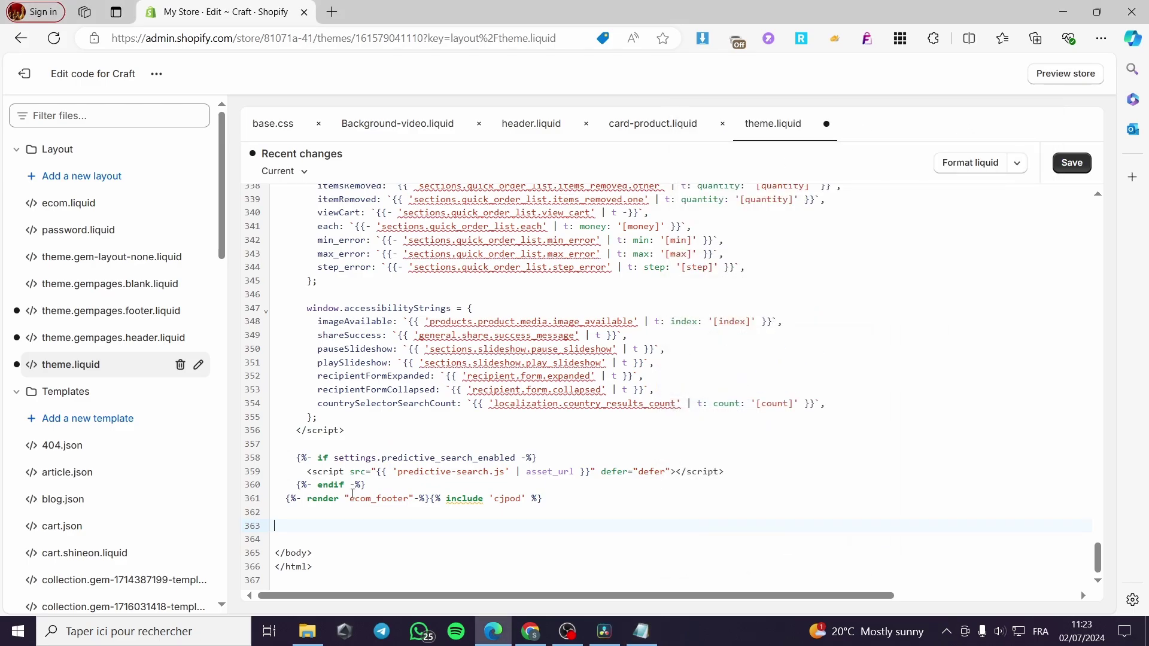
Step: Paste the CSS style block at line 363 of theme.liquid and save the file
click(298, 525)
key(ctrl+v)
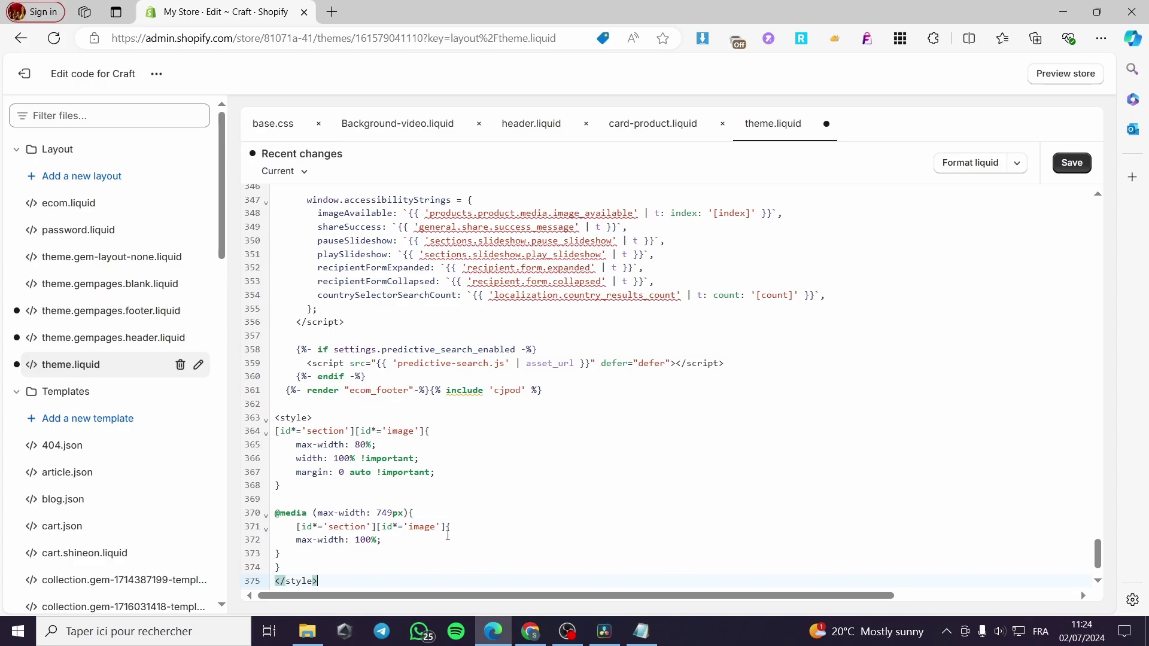
scroll(447, 536, down, 2)
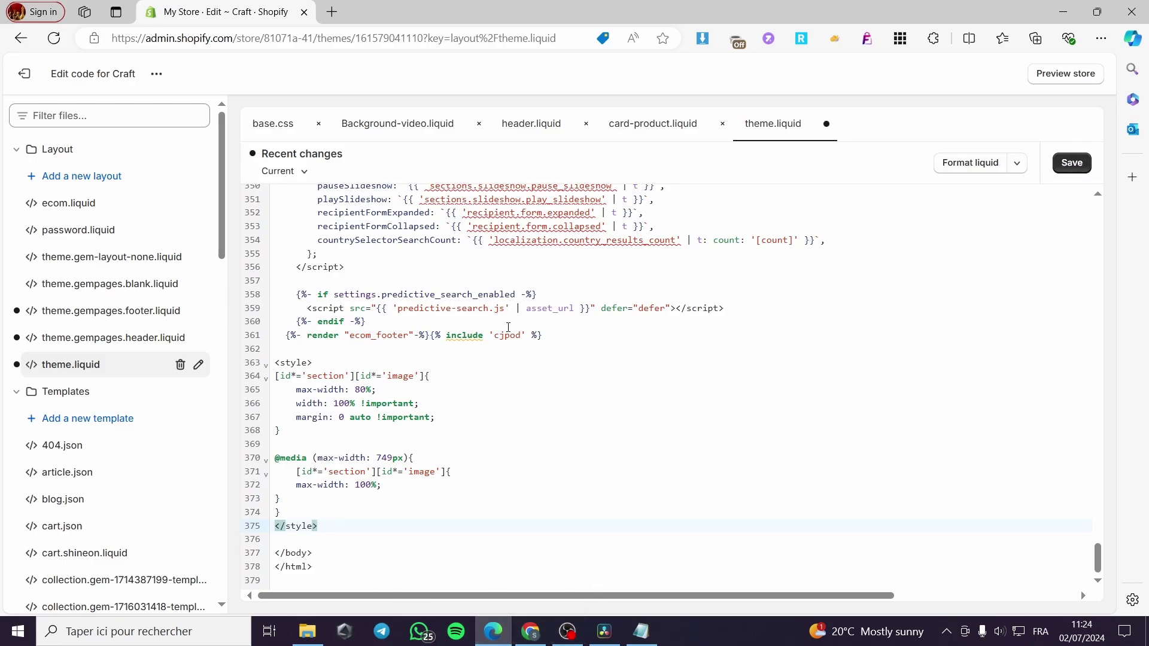
click(1086, 165)
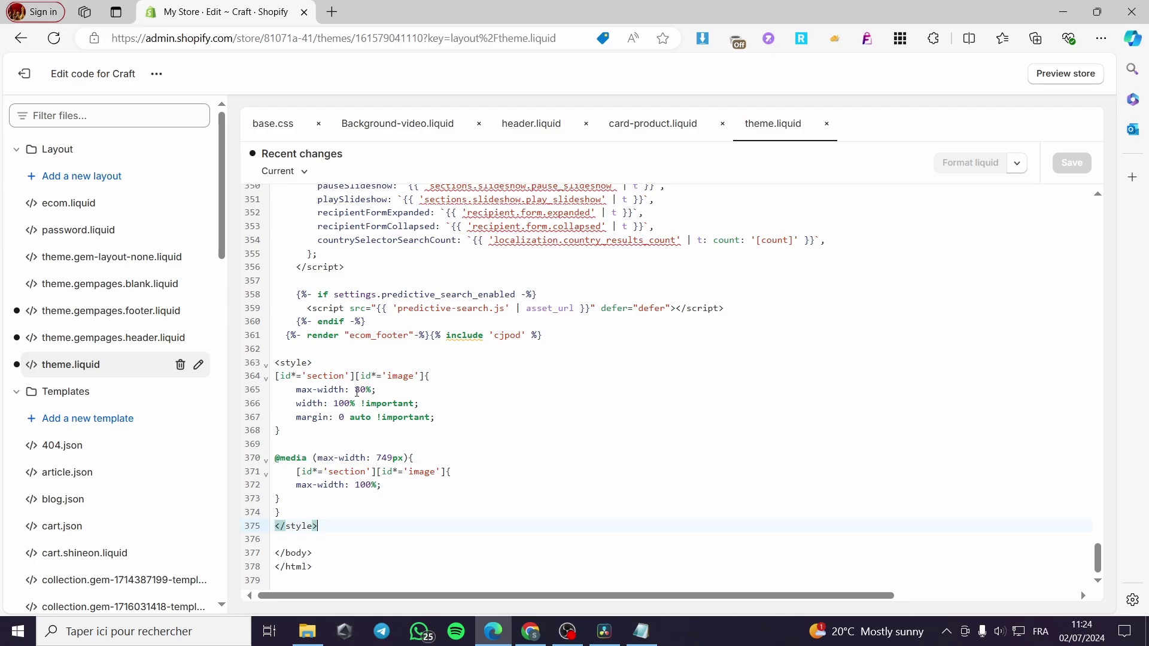
Step: Set the image-section CSS to width 150%, max-width 120% and mobile max-width 150%, then save theme.liquid
drag(357, 389, 366, 389)
click(335, 404)
drag(335, 405, 351, 404)
text(150)
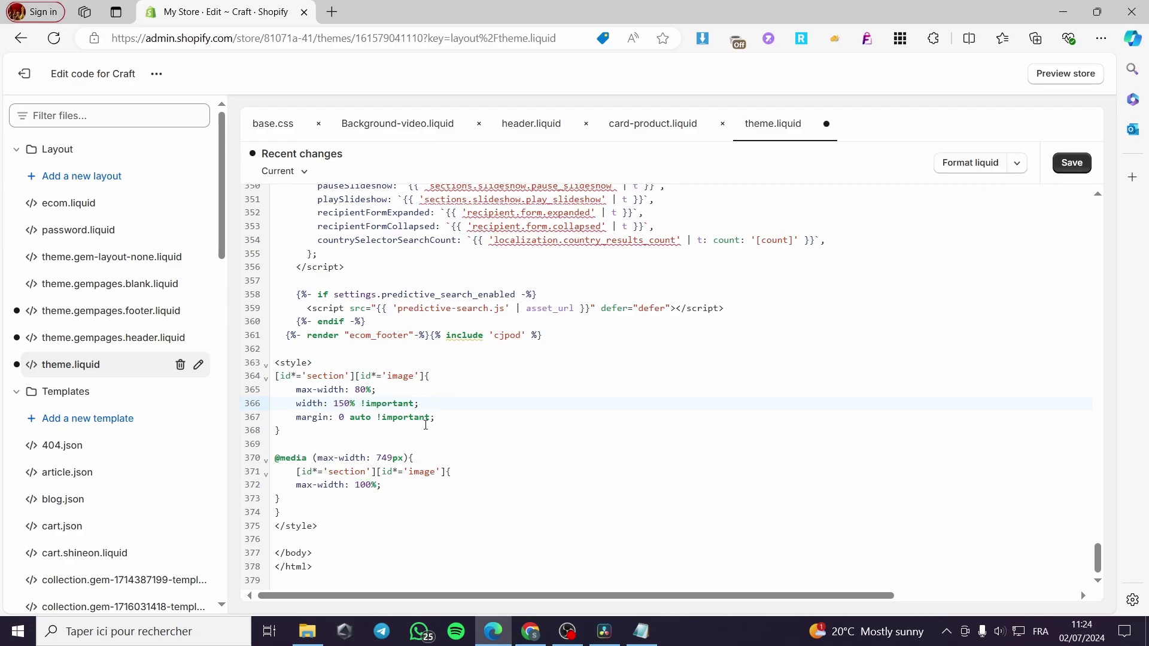
drag(357, 484, 372, 485)
text(150)
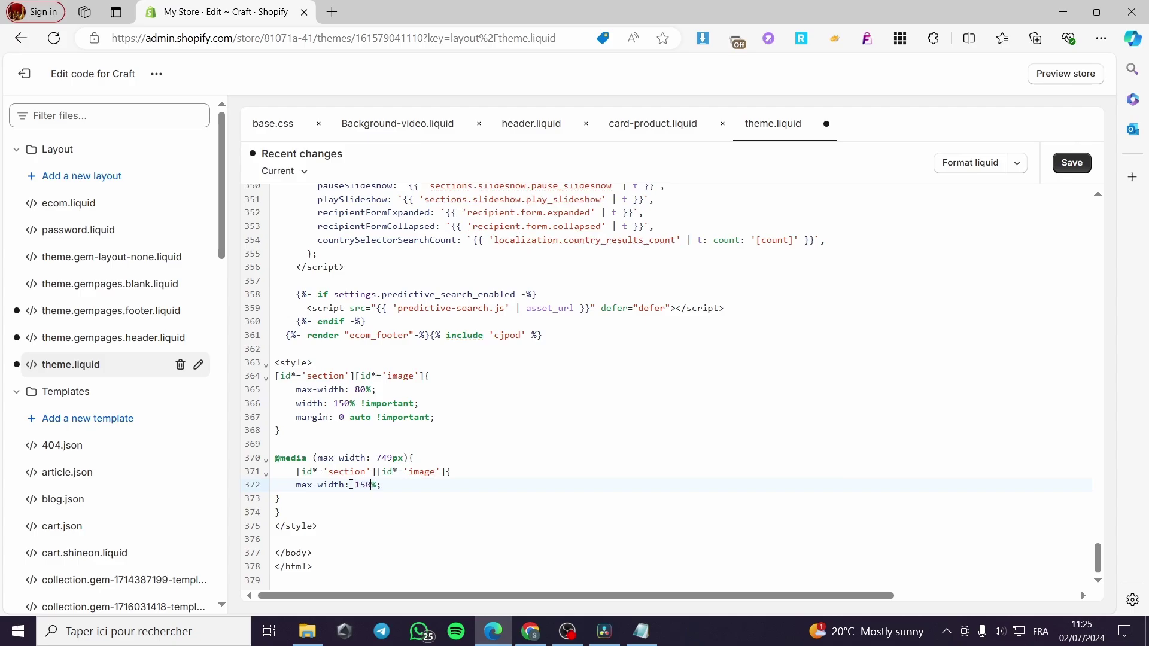
drag(355, 390, 366, 390)
text(120)
click(1071, 163)
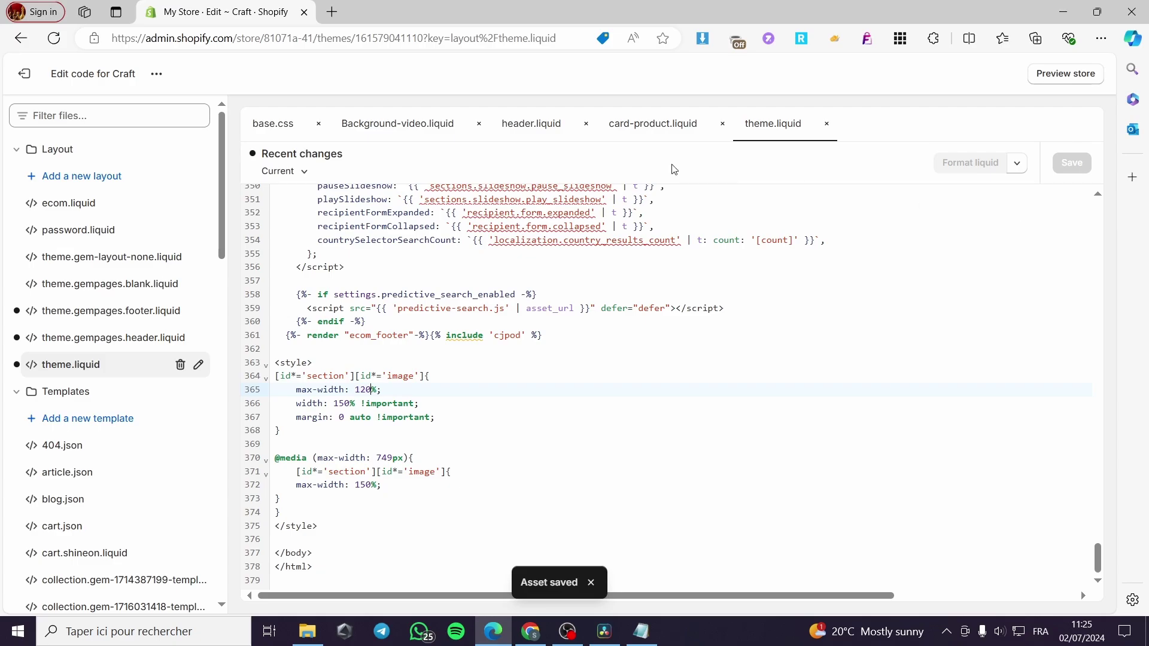
Step: Leave the code editor, open the Craft theme's customizer, and dismiss the GET 10% OFF popup
click(40, 75)
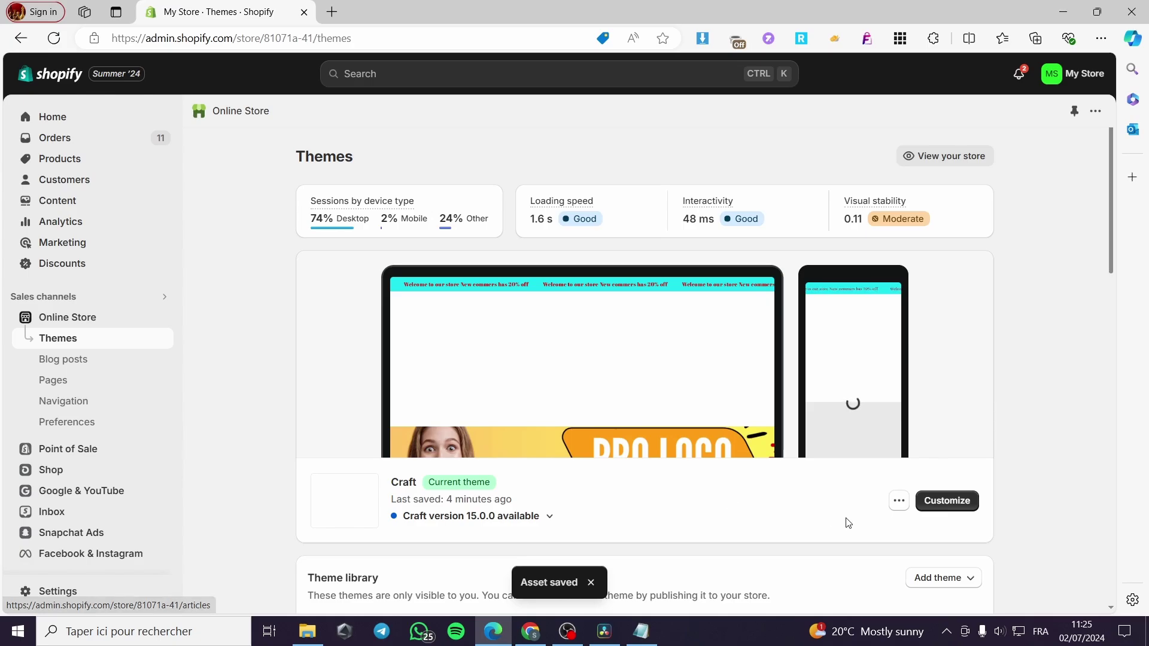
click(969, 505)
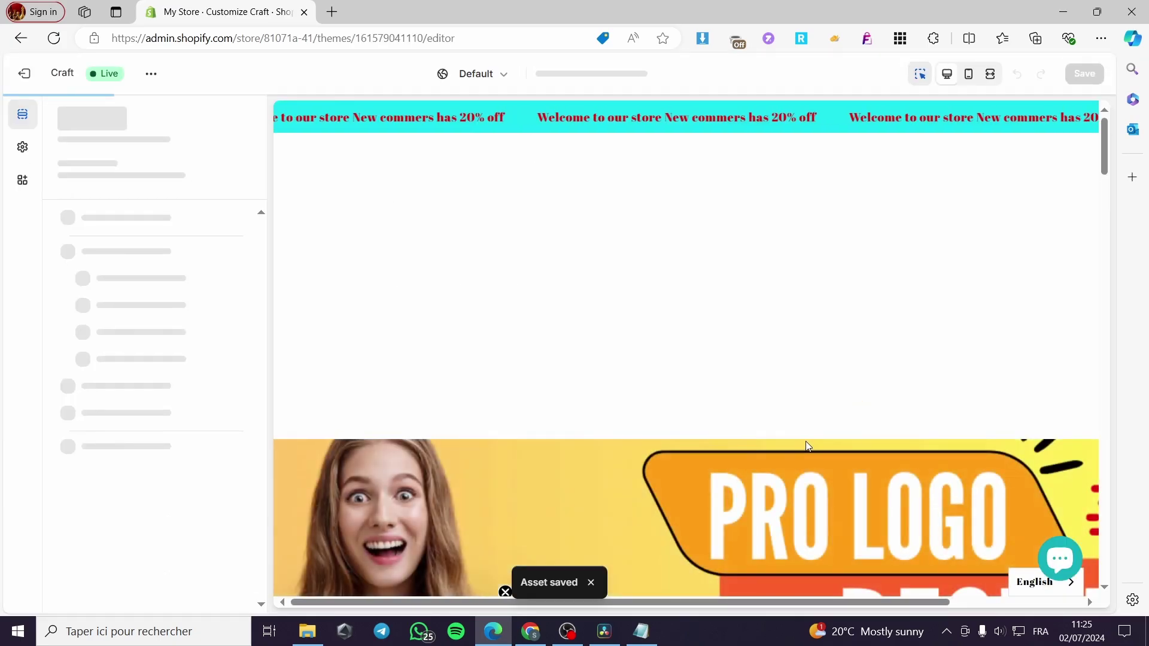
scroll(805, 440, down, 5)
scroll(939, 418, up, 2)
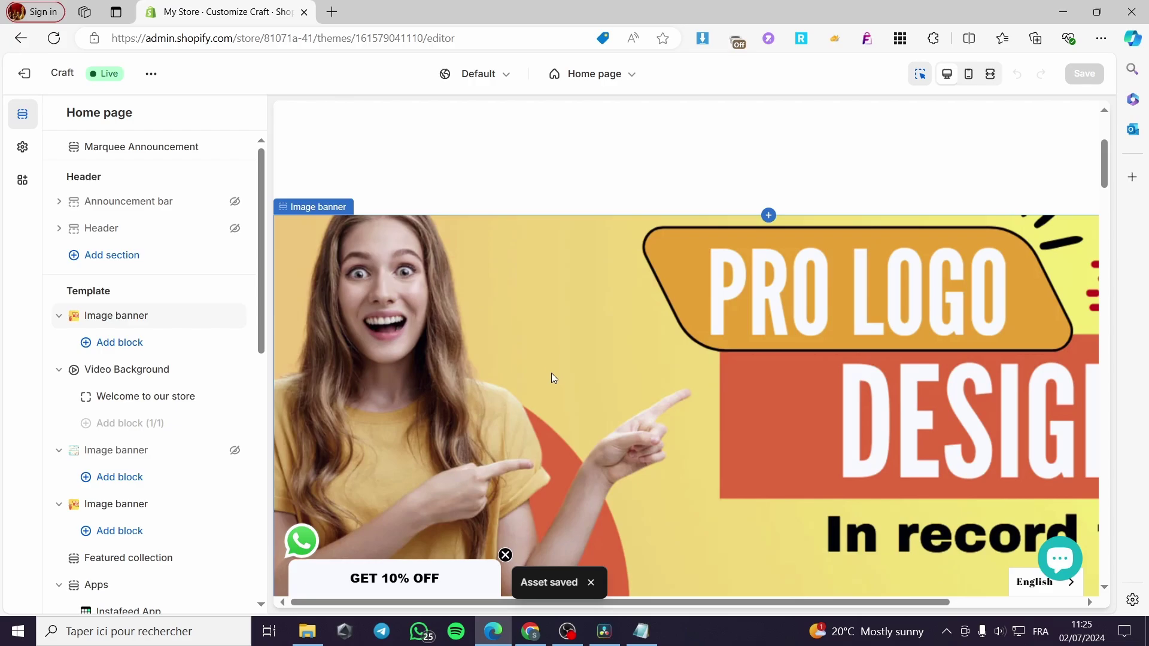
click(505, 555)
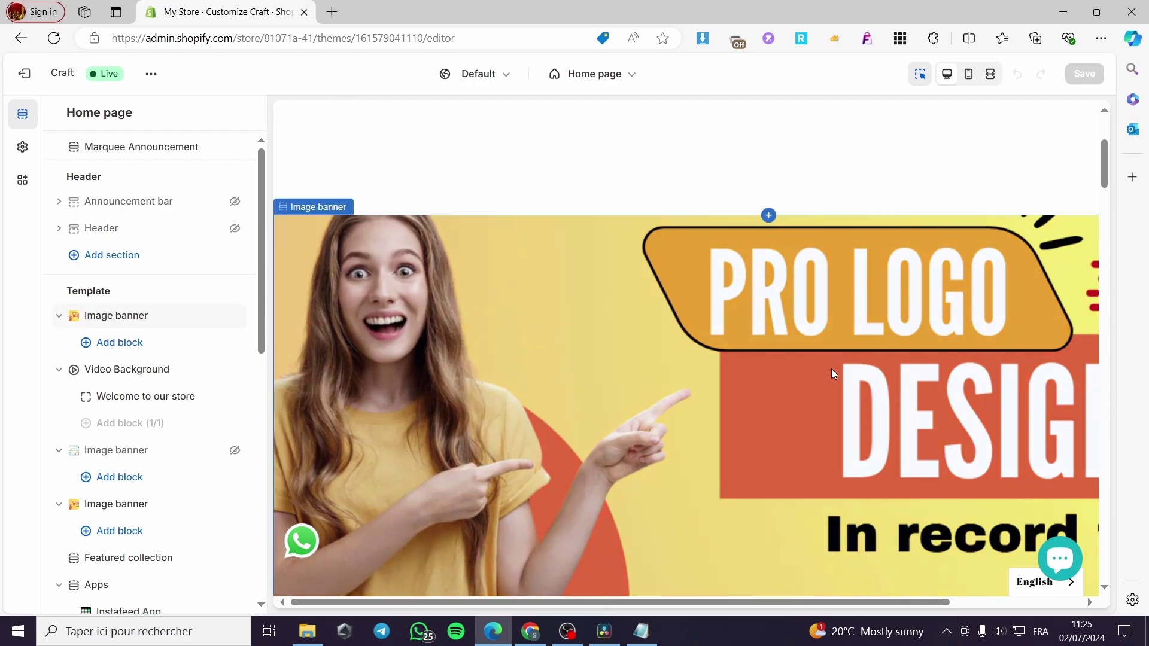
Step: Inspect the widened Pro Logo Design banner in the home page preview, then return to Themes
drag(907, 603, 778, 600)
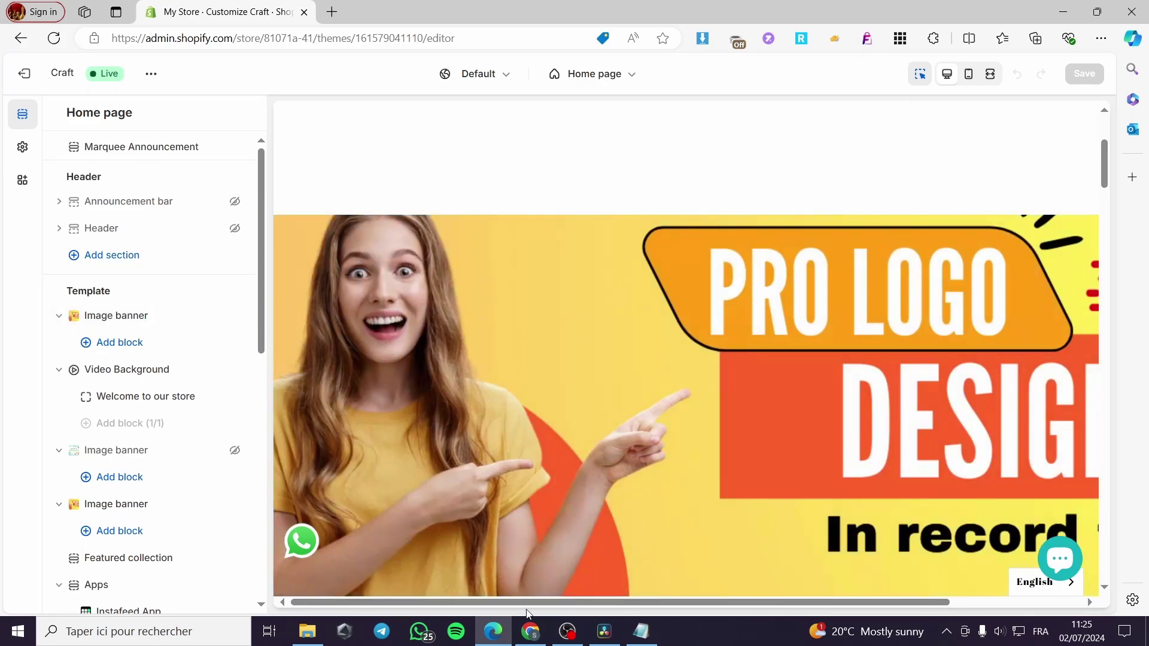
drag(482, 599, 403, 602)
scroll(546, 406, down, 15)
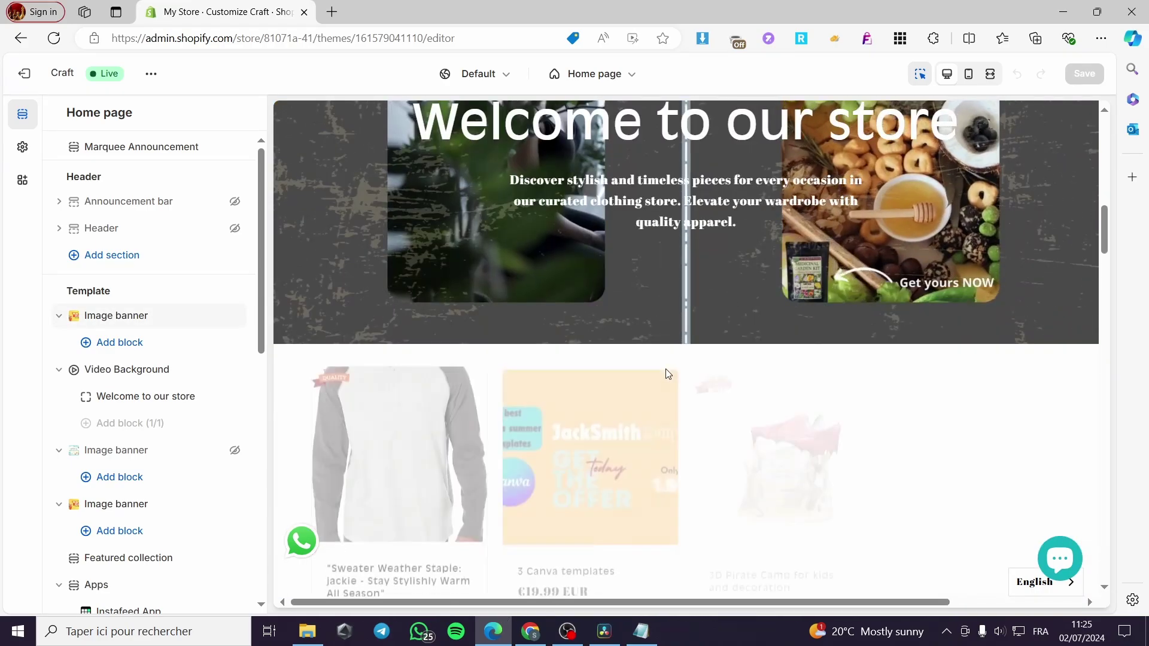
scroll(563, 307, down, 20)
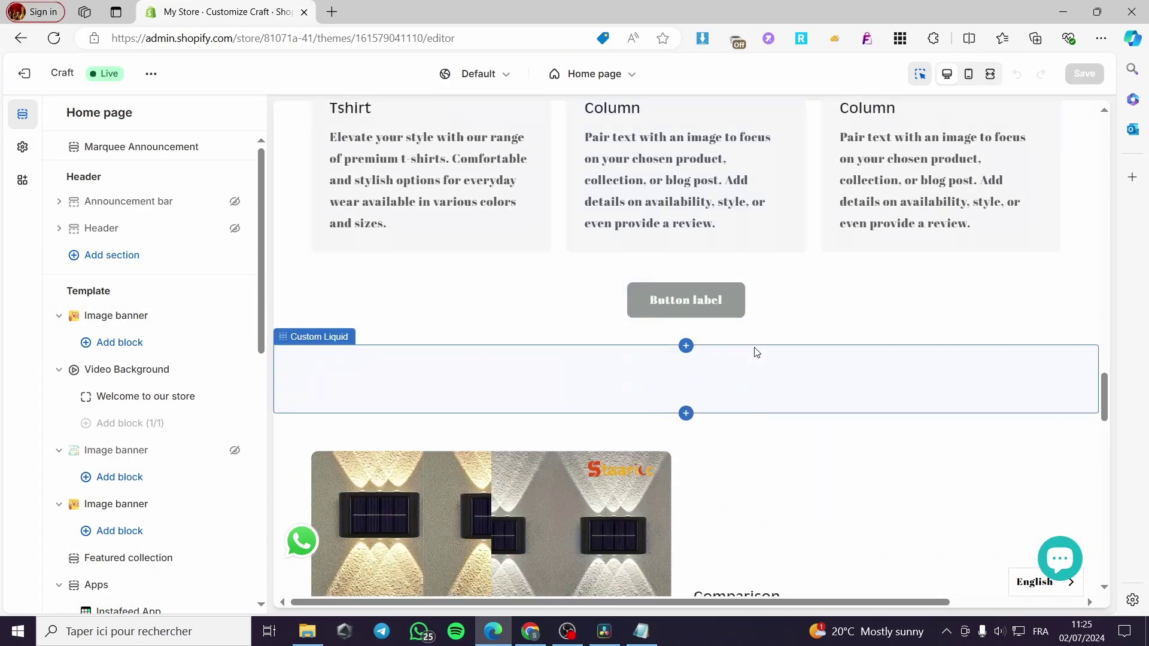
scroll(742, 353, down, 10)
scroll(754, 359, up, 2)
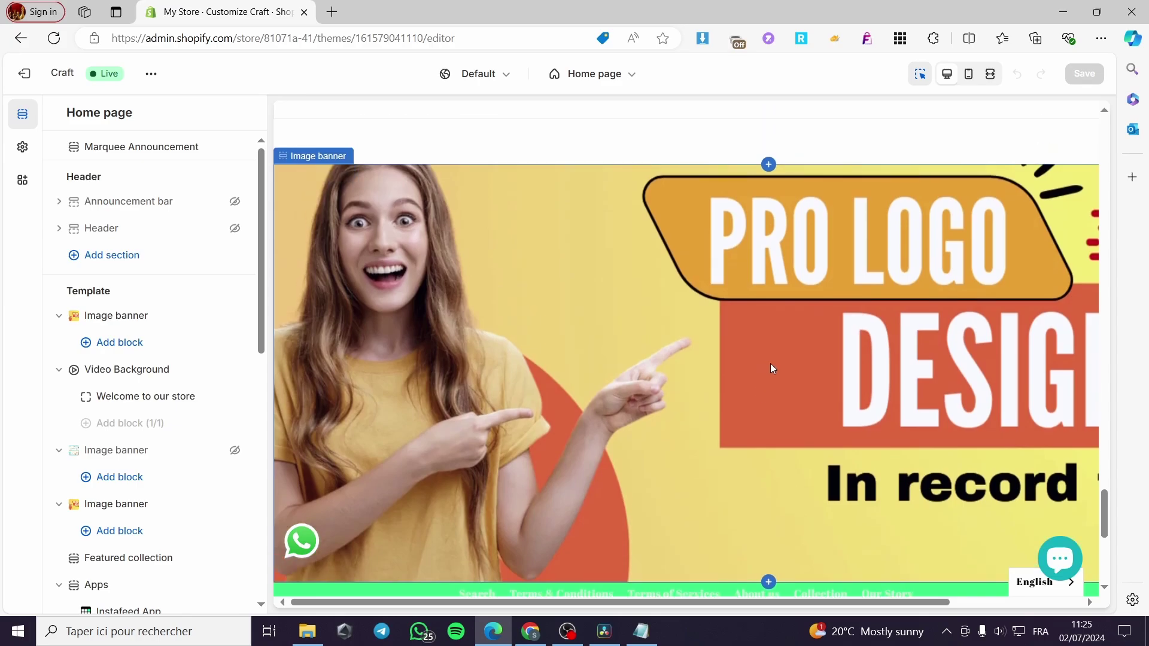
scroll(742, 601, right, 4)
scroll(730, 600, left, 4)
scroll(712, 599, right, 1)
scroll(701, 597, left, 1)
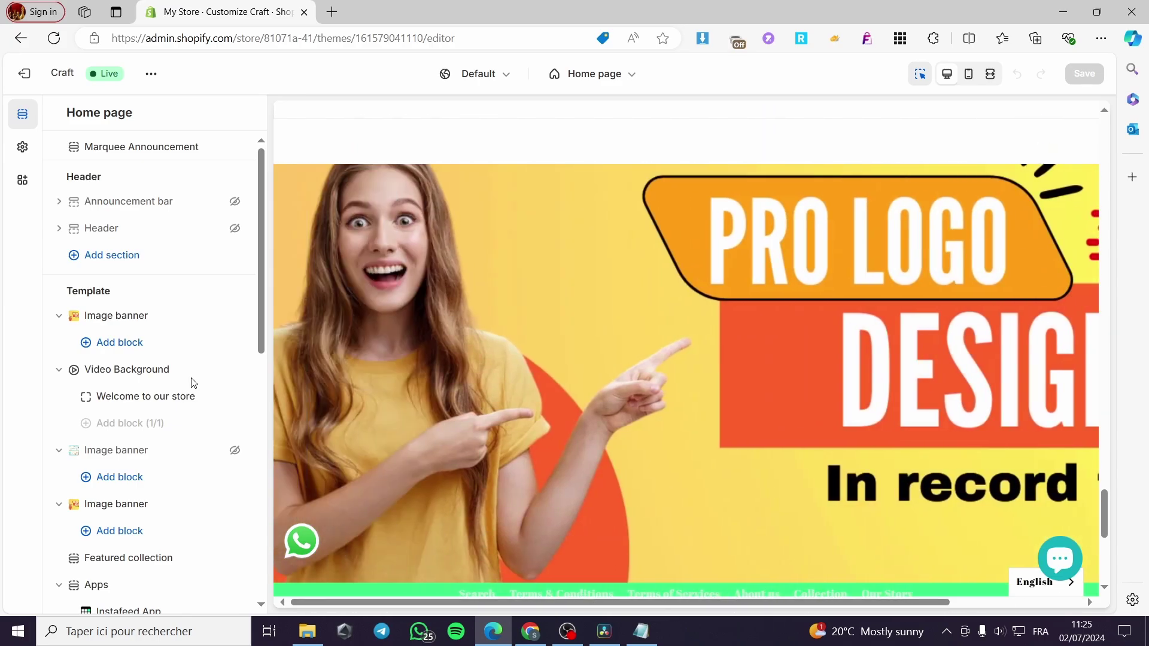
click(24, 73)
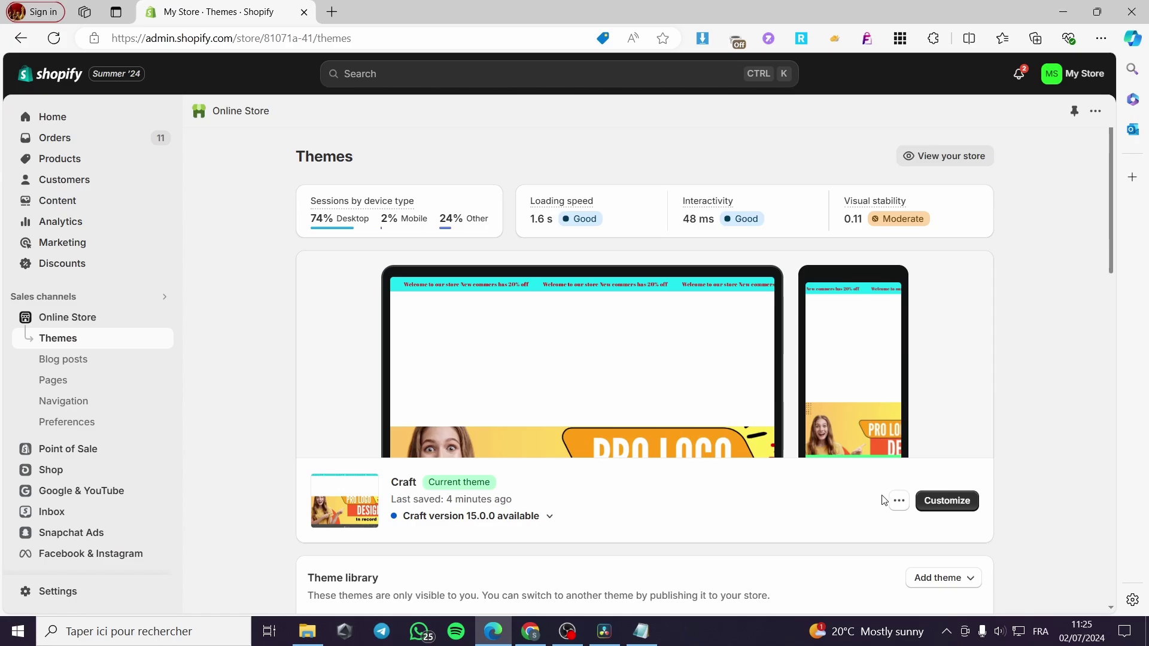
Step: Open the Craft theme's code editor on theme.liquid
click(899, 505)
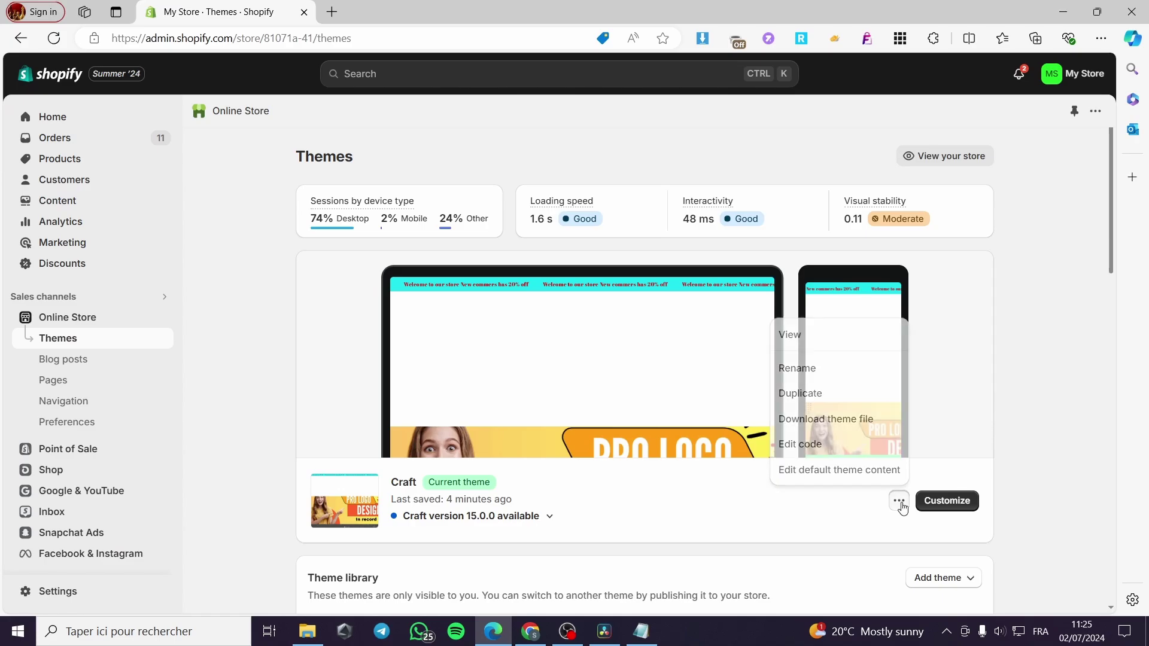
click(869, 439)
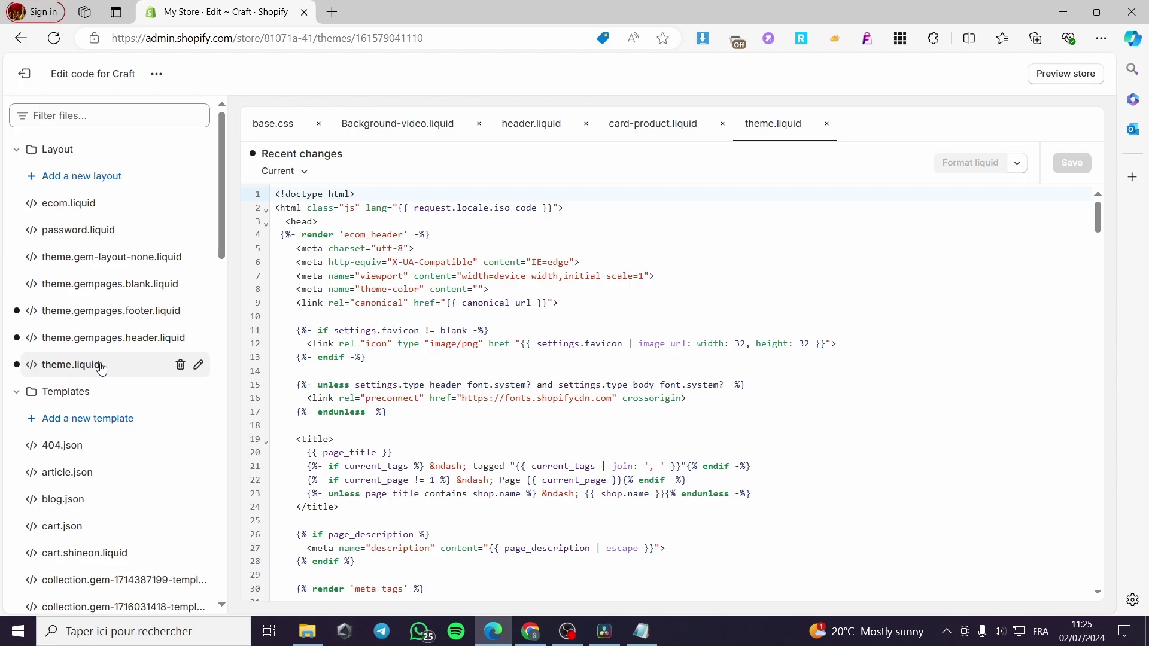
drag(1098, 222, 1083, 573)
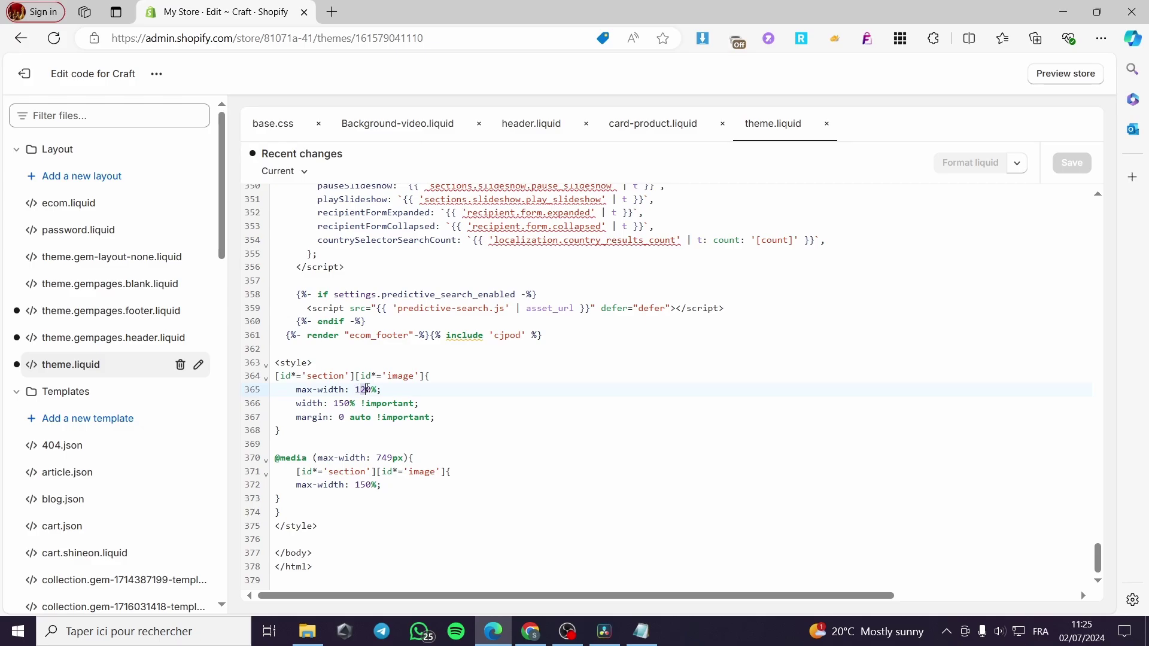
Step: Change the 120% max-width and both 150% values to 100%, save, and exit to Themes
click(366, 390)
key(BackSpace)
text(0)
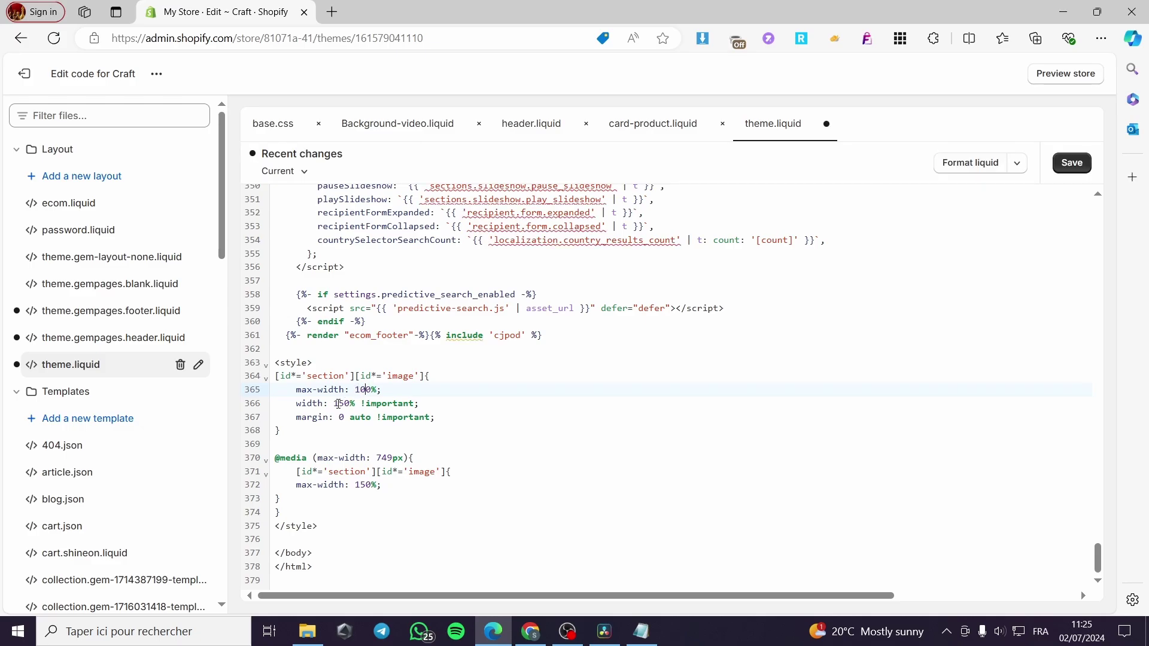
drag(334, 405, 345, 404)
text(10)
drag(356, 485, 365, 483)
text(10)
click(1077, 170)
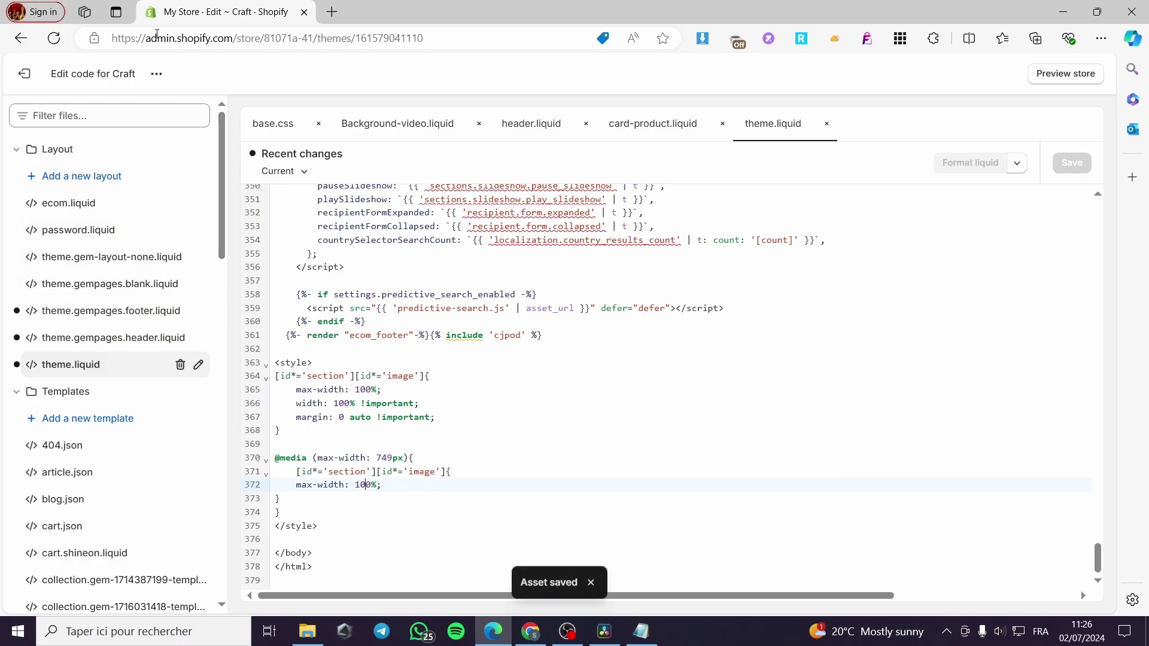
click(15, 76)
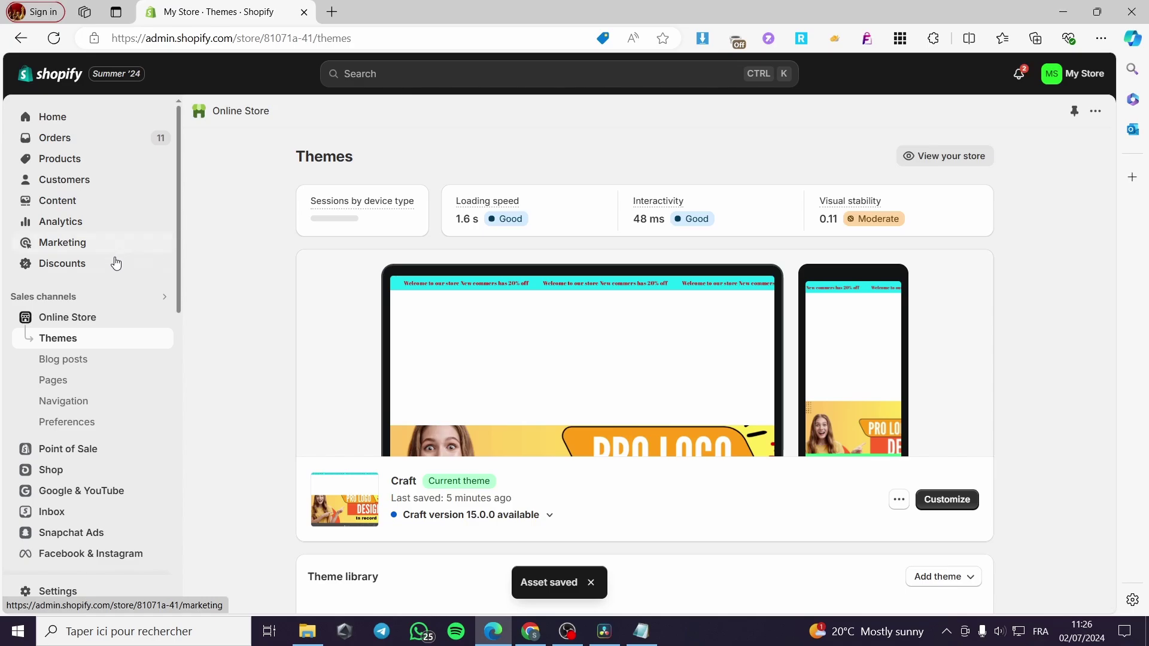
Step: Open the Craft theme customizer and scroll the home page to check the Pro Logo Design banner fits the width
click(968, 510)
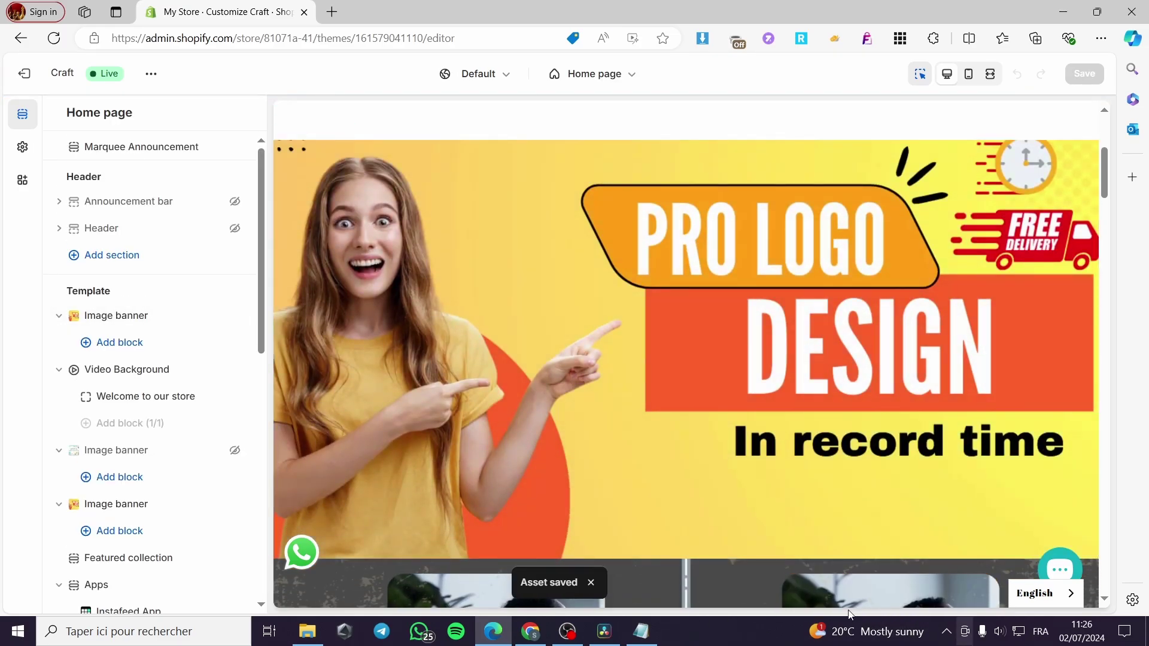
scroll(879, 580, up, 1)
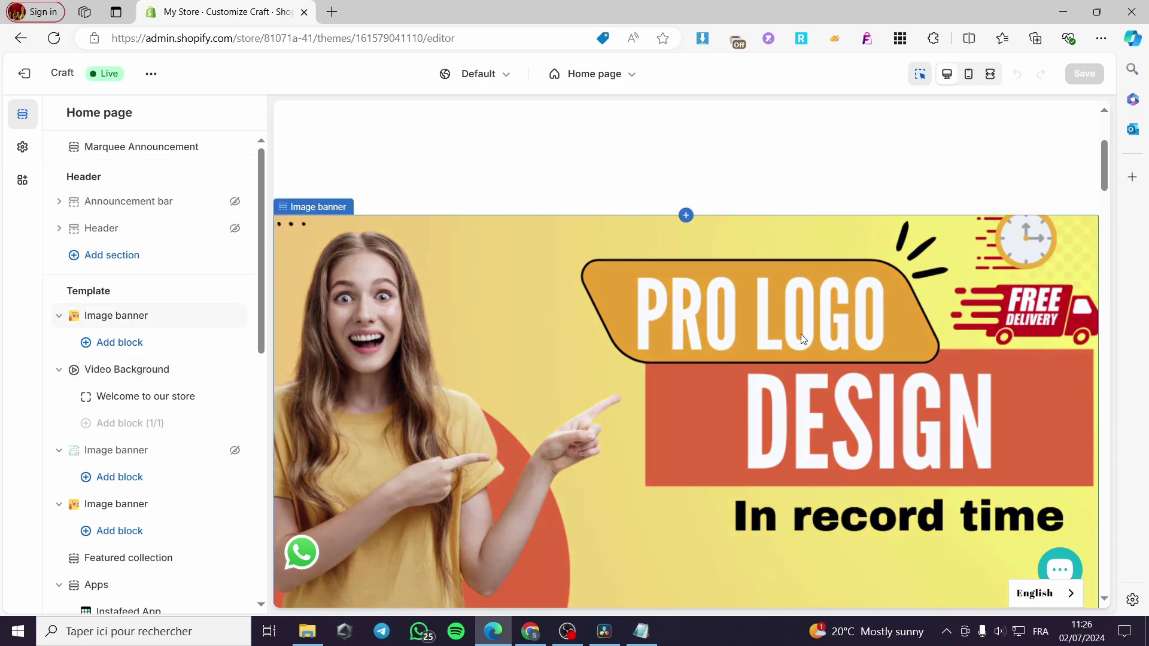
scroll(568, 341, down, 20)
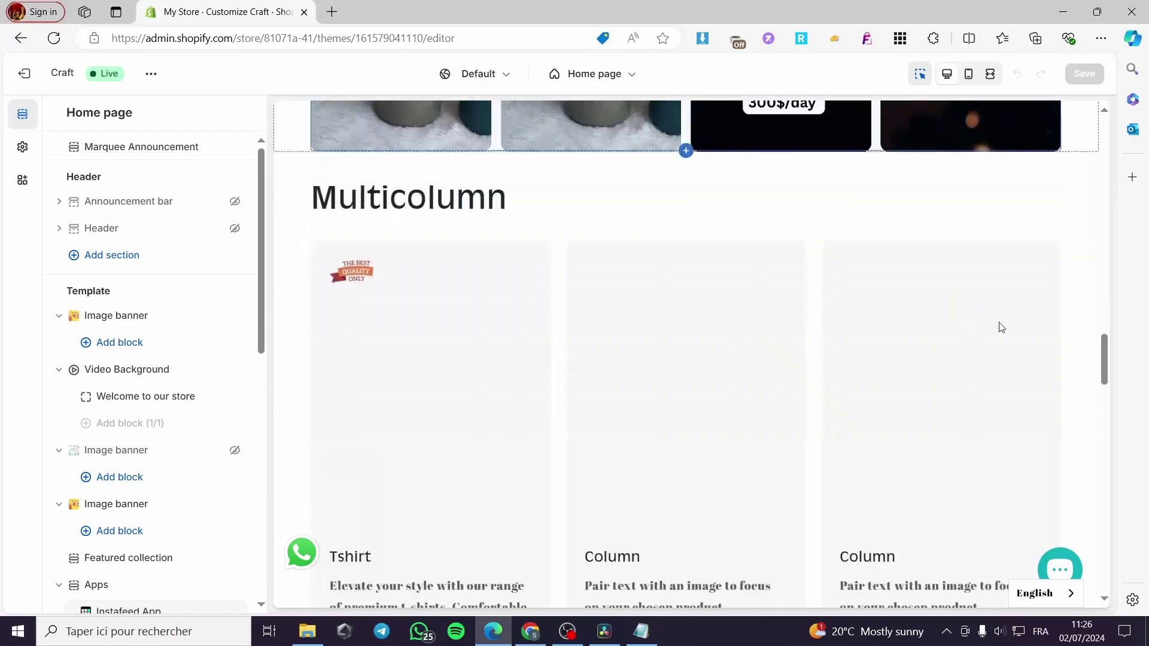
scroll(1109, 357, down, 15)
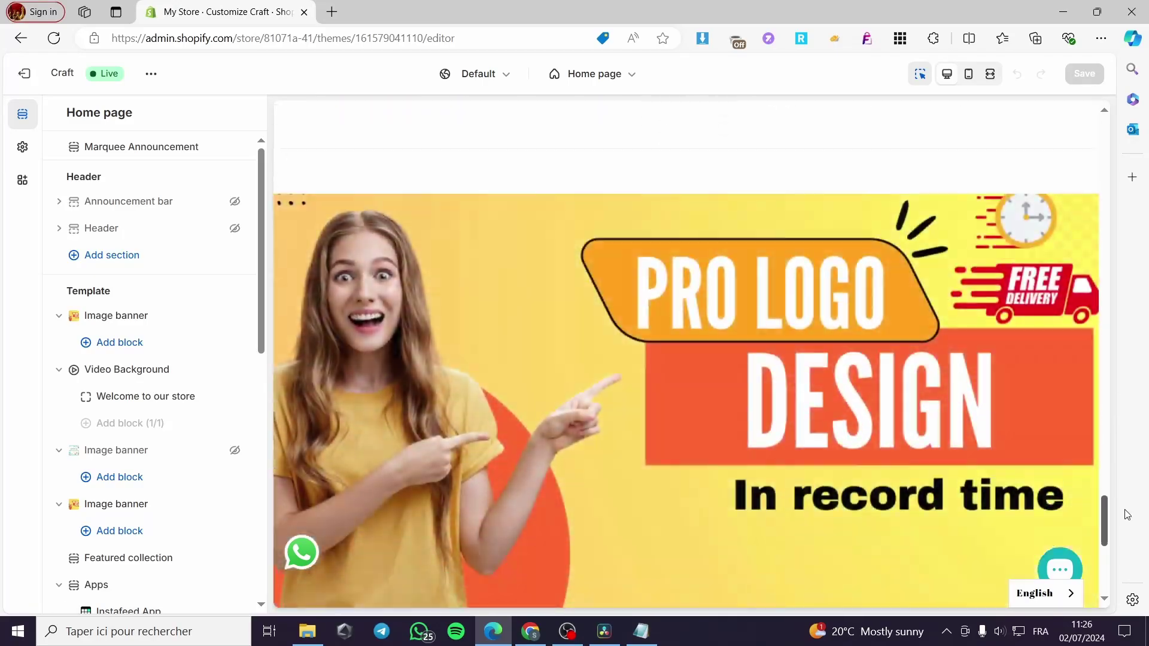
scroll(664, 341, down, 3)
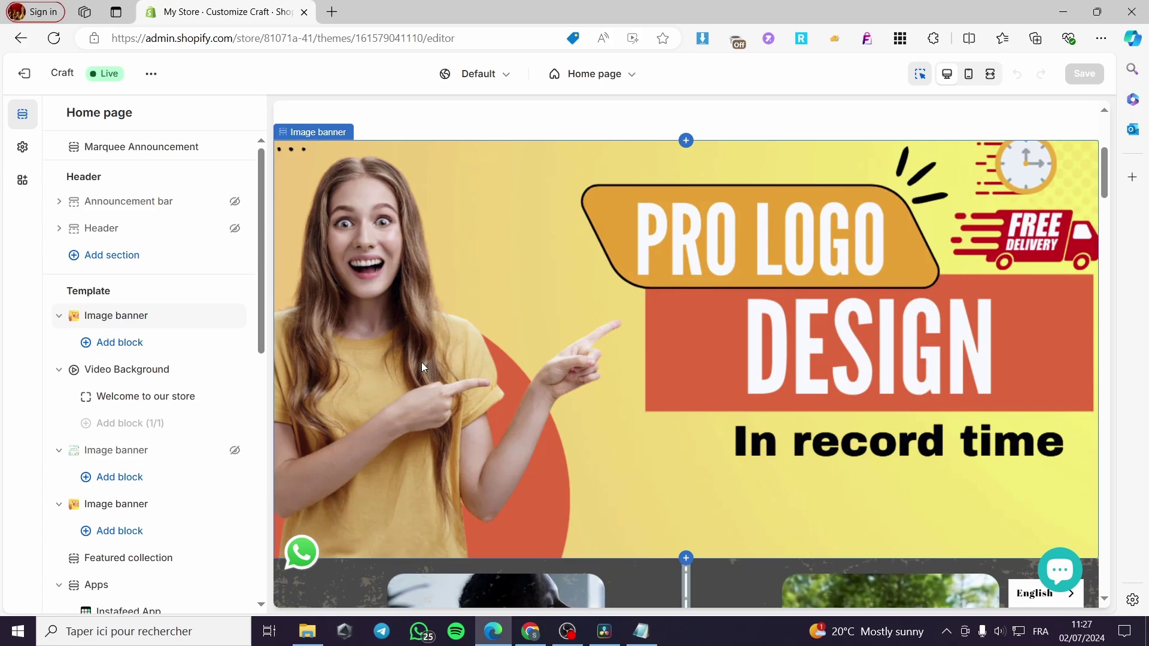
Step: Set the top Image banner's Banner height to Large
click(87, 318)
scroll(188, 371, down, 4)
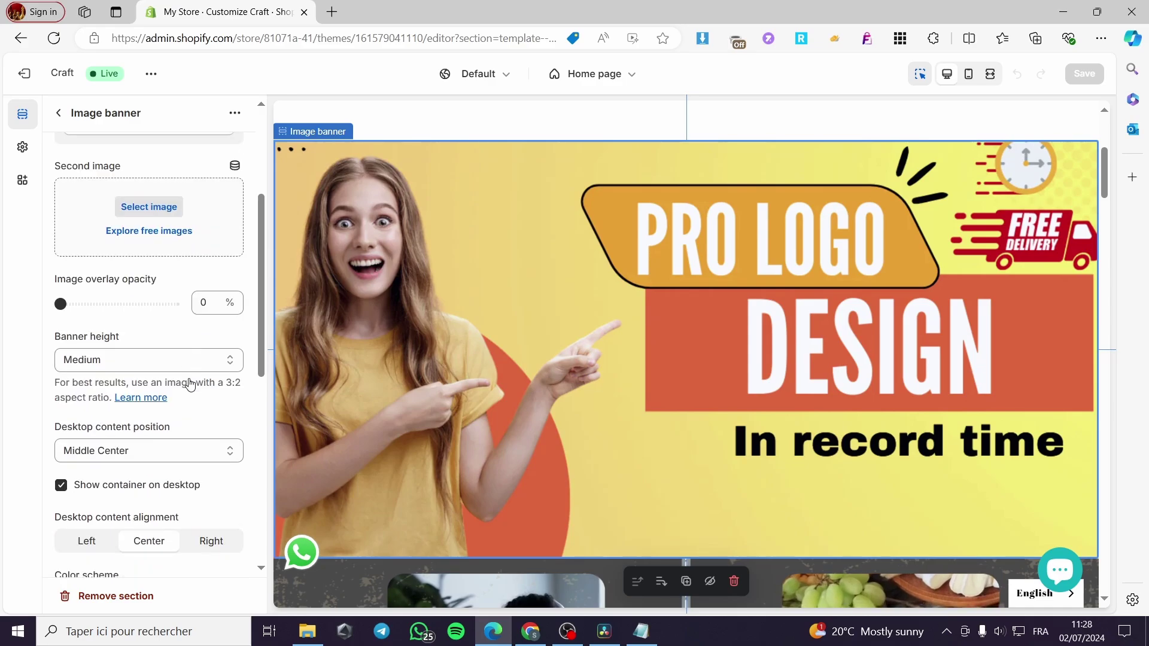
click(124, 275)
click(128, 331)
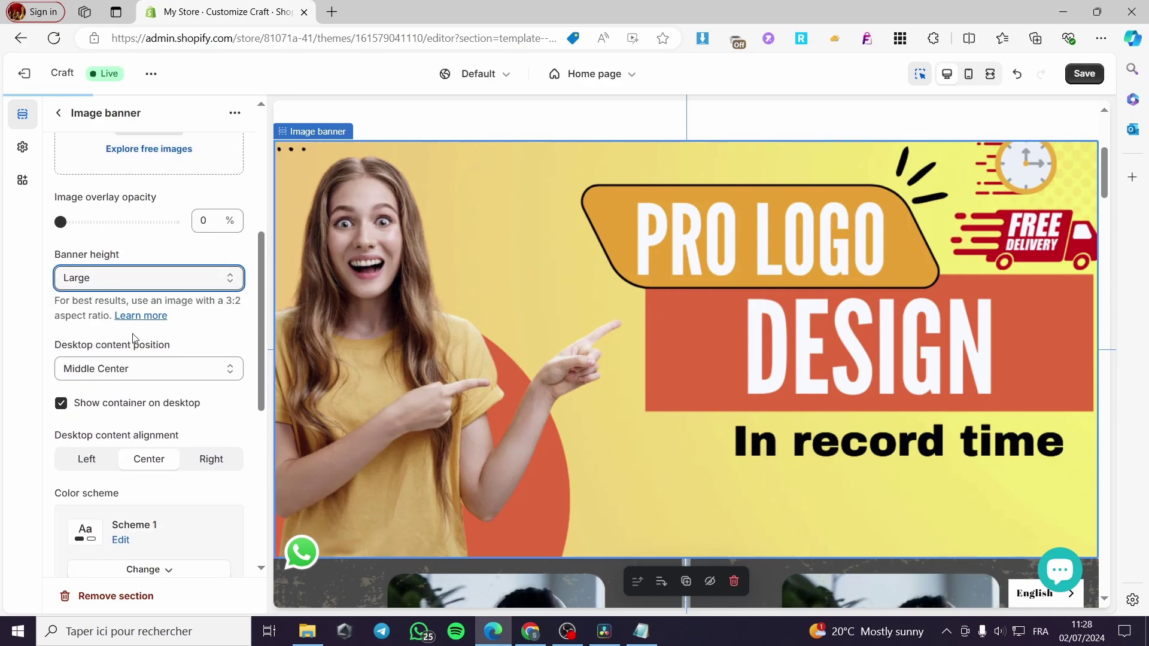
scroll(521, 395, down, 3)
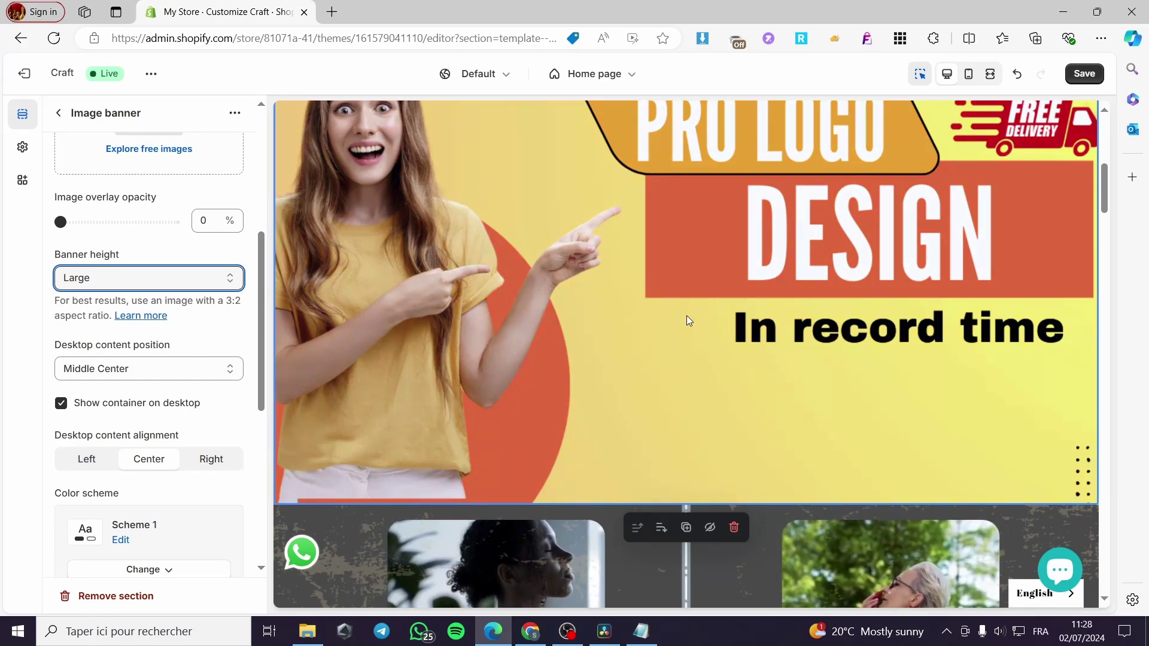
scroll(687, 315, up, 4)
Step: Preview the home page in the mobile layout and select the Footer section
click(968, 75)
scroll(679, 335, down, 5)
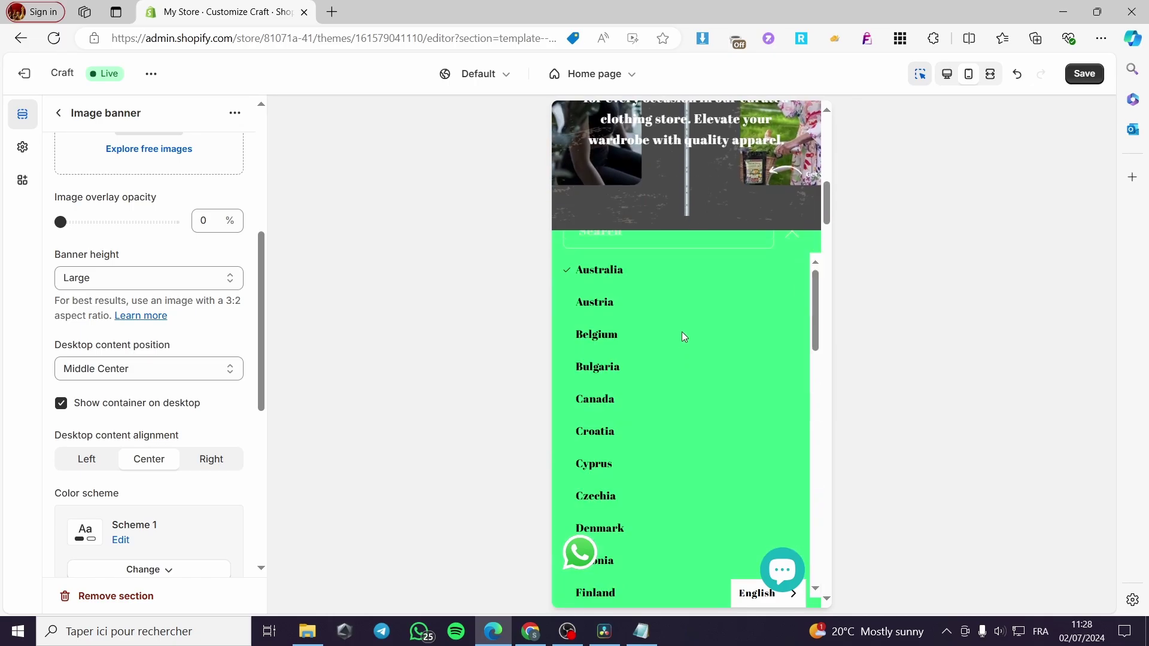
click(793, 233)
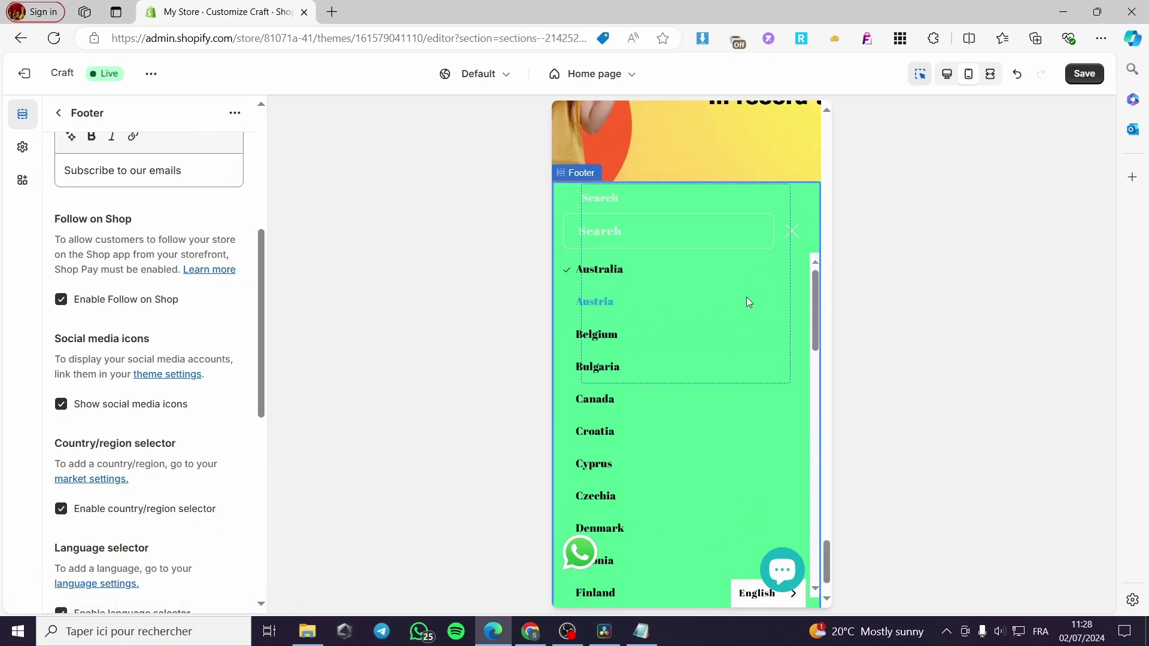